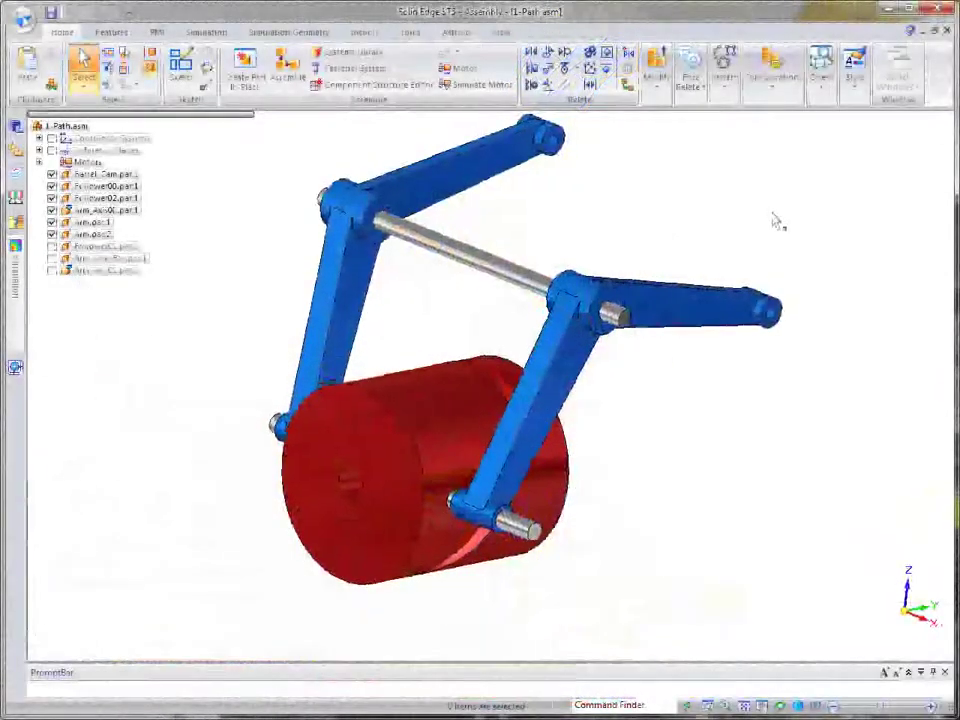
Swing the front arm about its axis with Drag Component to check its free movement.
{"action": "left_click", "coordinate": [668, 84]}
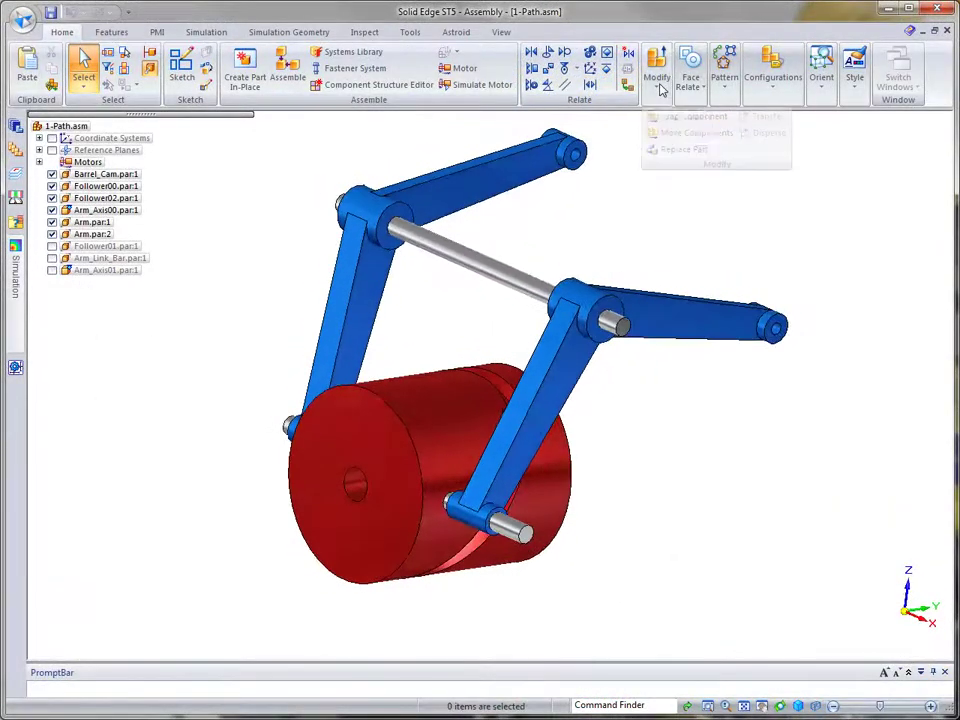
{"action": "left_click", "coordinate": [688, 118]}
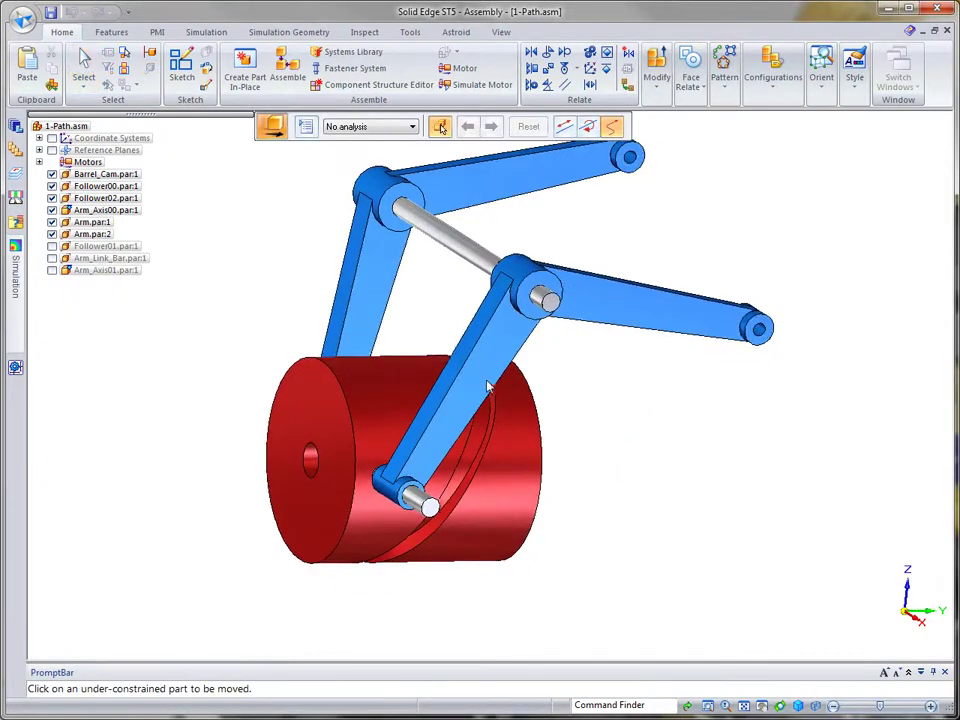
{"action": "left_click", "coordinate": [471, 396]}
{"action": "left_click_drag", "start_coordinate": [521, 418], "coordinate": [538, 418]}
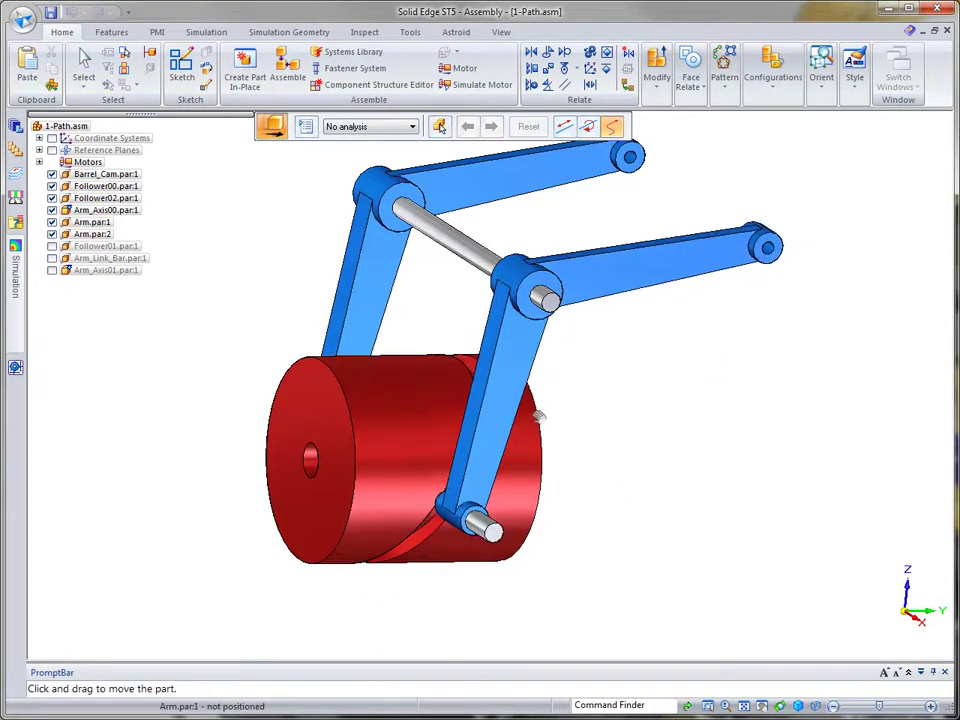
Connect the end keypoint of the front arm's follower pin to the Cylinder (Cutout 2) face of the barrel cam's groove.
{"action": "middle_click_drag", "start_coordinate": [565, 412], "coordinate": [906, 366]}
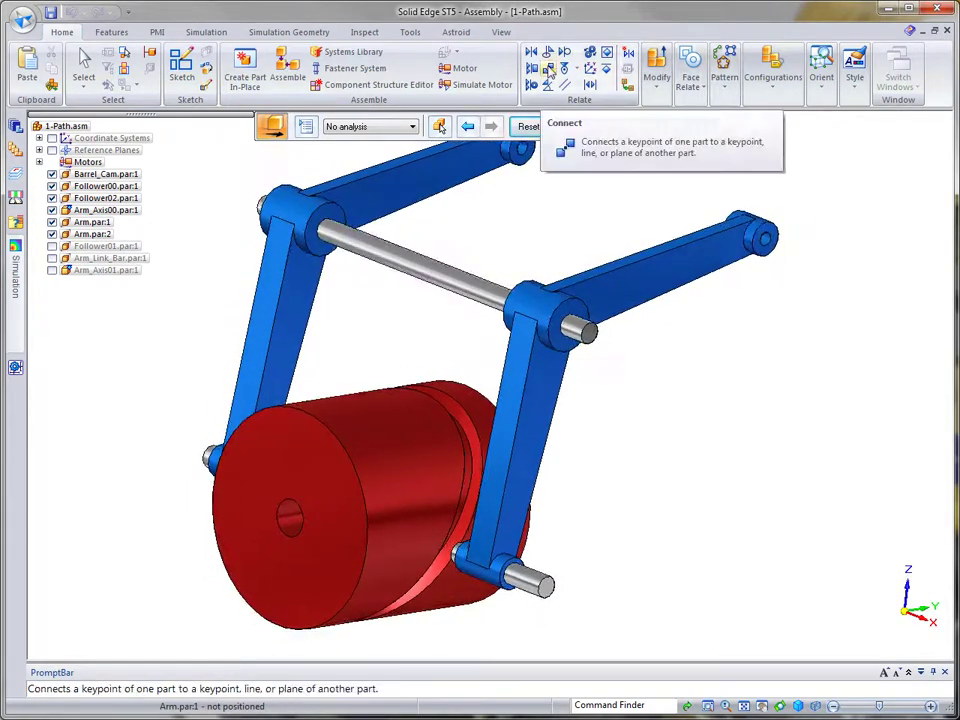
{"action": "left_click", "coordinate": [549, 70]}
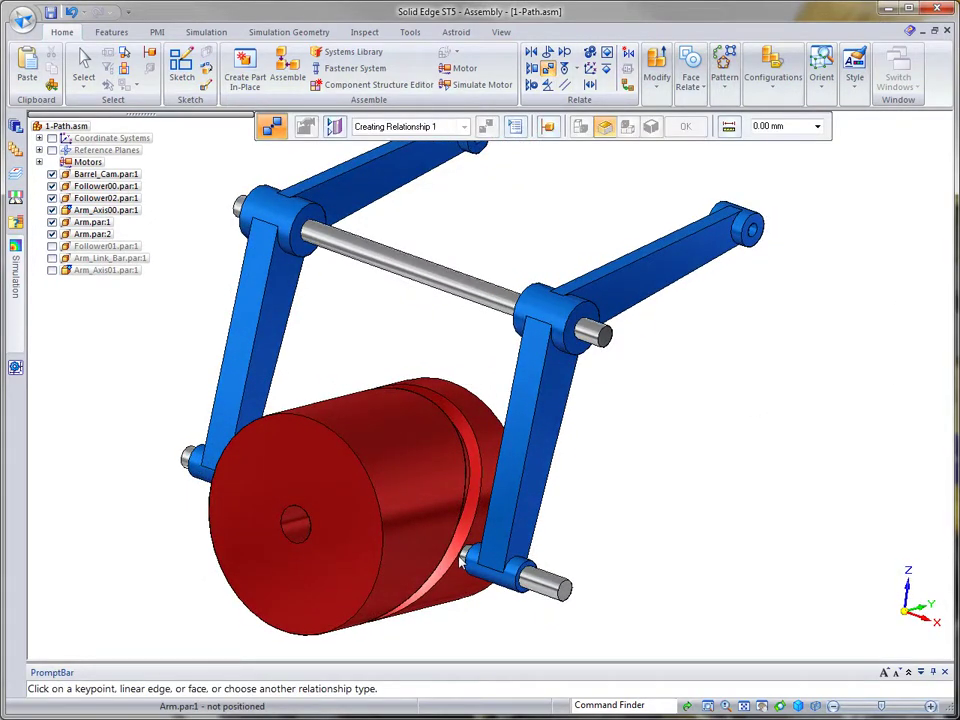
{"action": "middle_click_drag", "start_coordinate": [730, 409], "coordinate": [505, 408]}
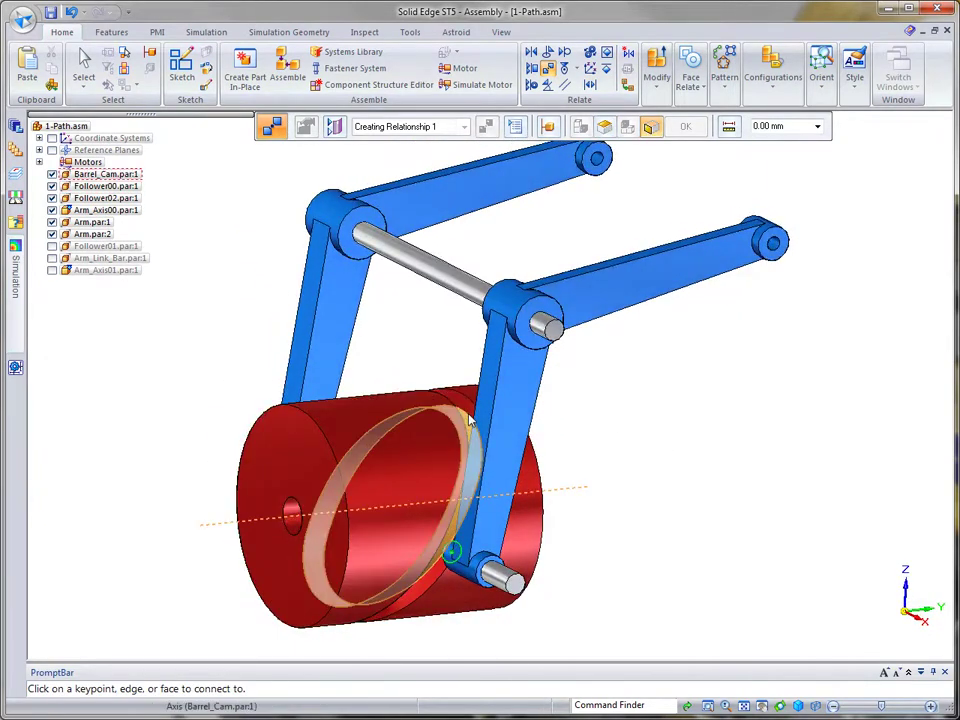
{"action": "right_click", "coordinate": [477, 418]}
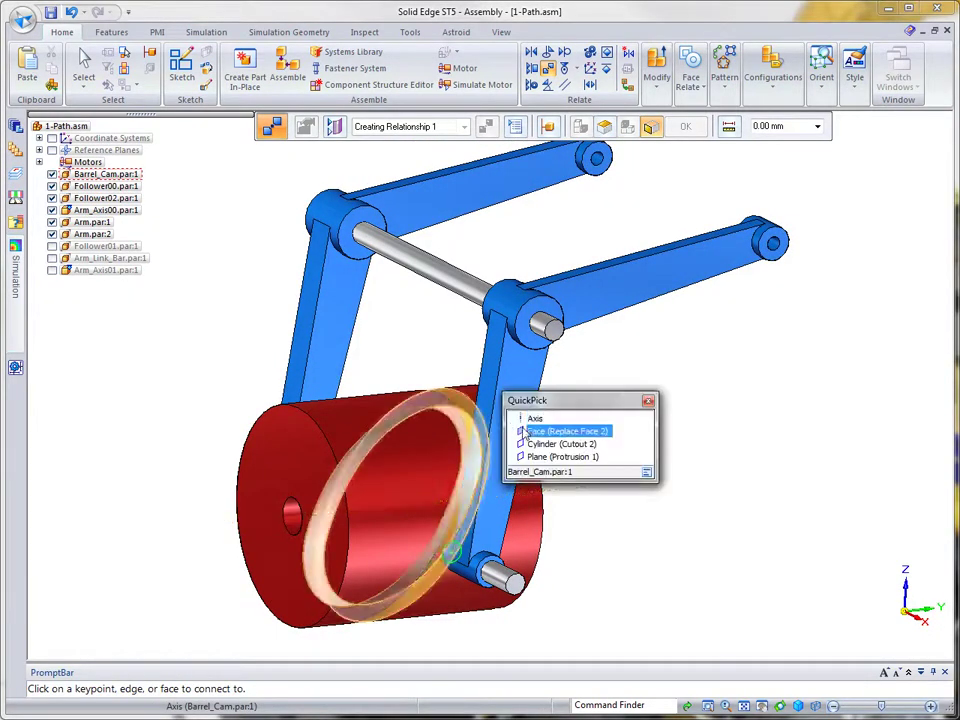
{"action": "left_click", "coordinate": [533, 446]}
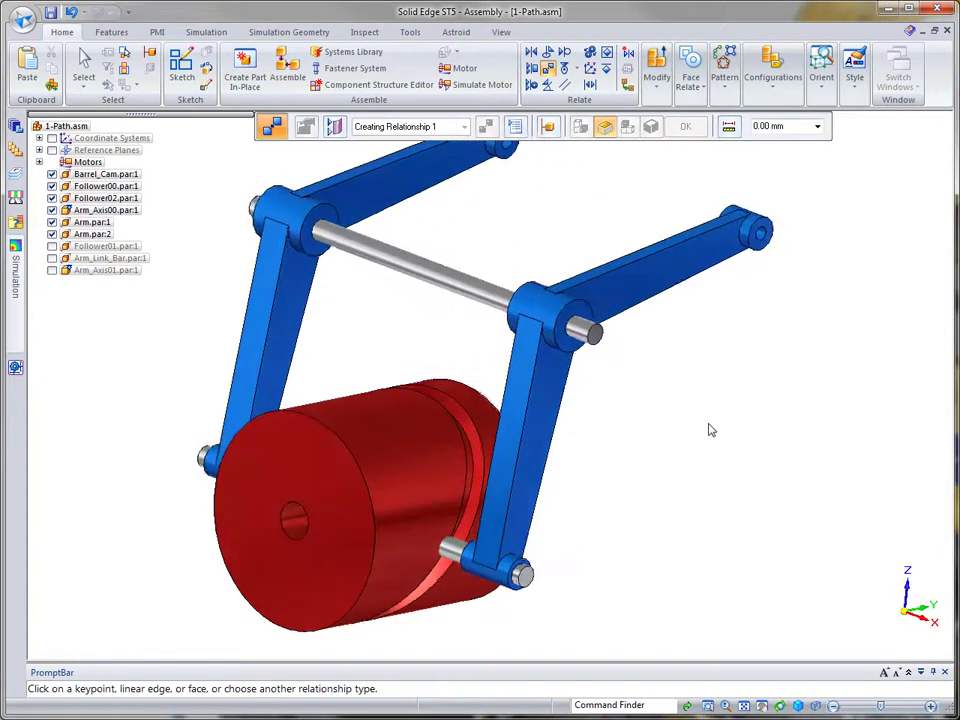
Add a Cam relationship with the front arm's follower pin as follower and the barrel groove's edge chain as cam.
{"action": "left_click", "coordinate": [565, 68]}
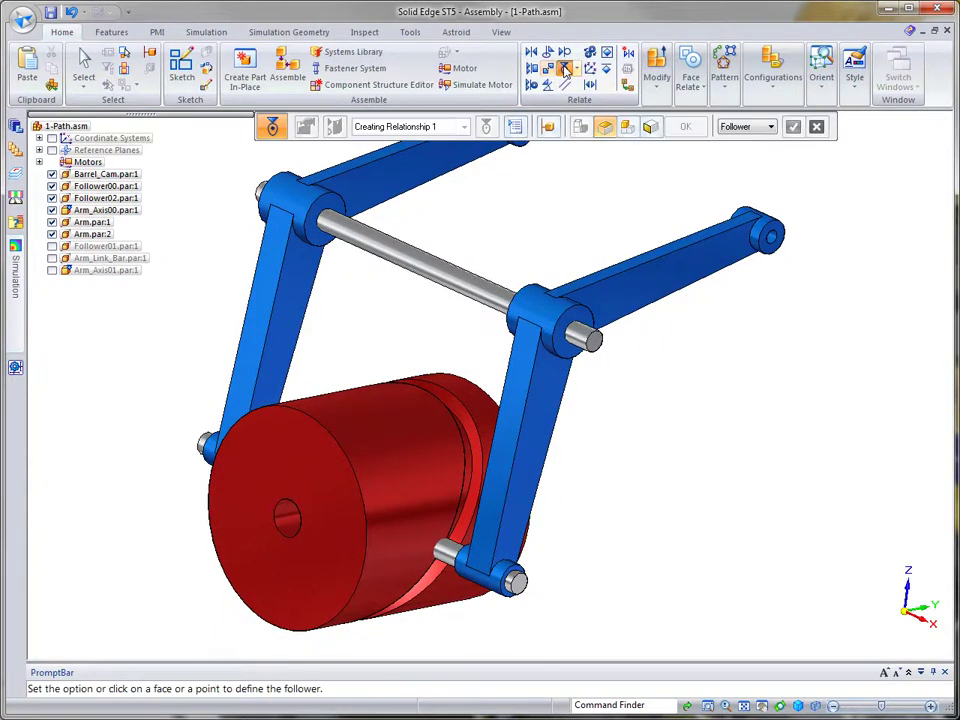
{"action": "left_click", "coordinate": [445, 553]}
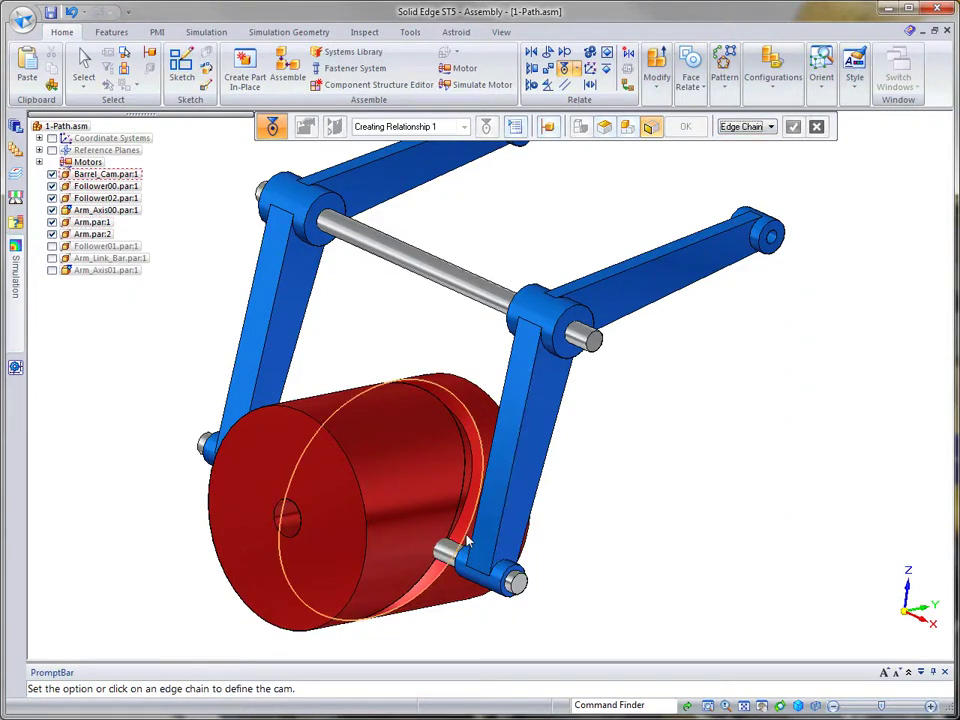
{"action": "right_click", "coordinate": [695, 480]}
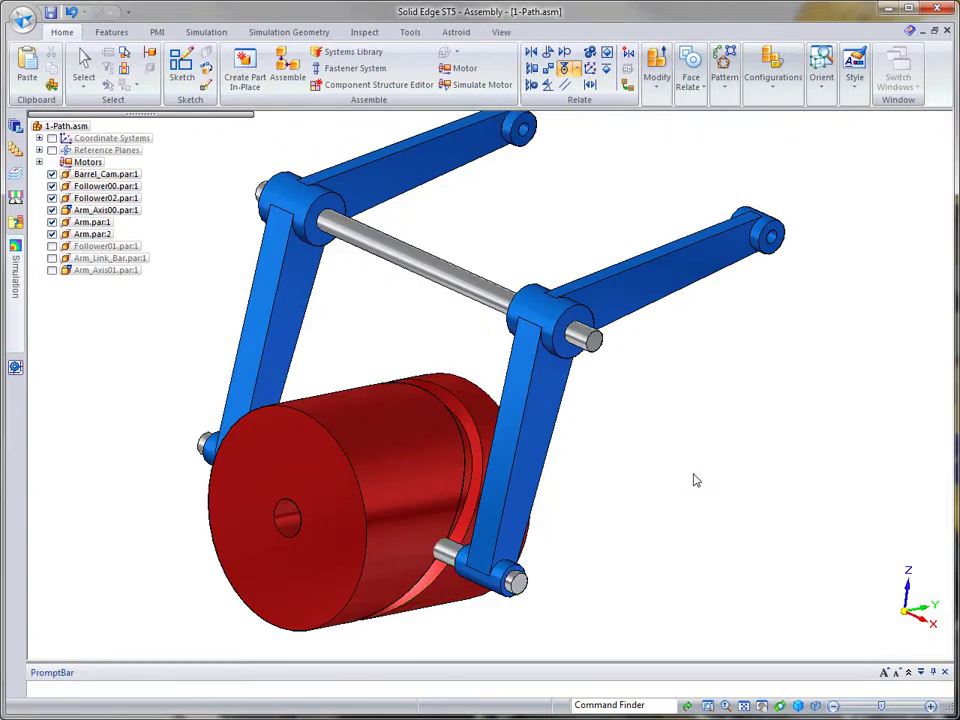
{"action": "scroll", "coordinate": [716, 489], "scroll_direction": "down", "scroll_amount": 2}
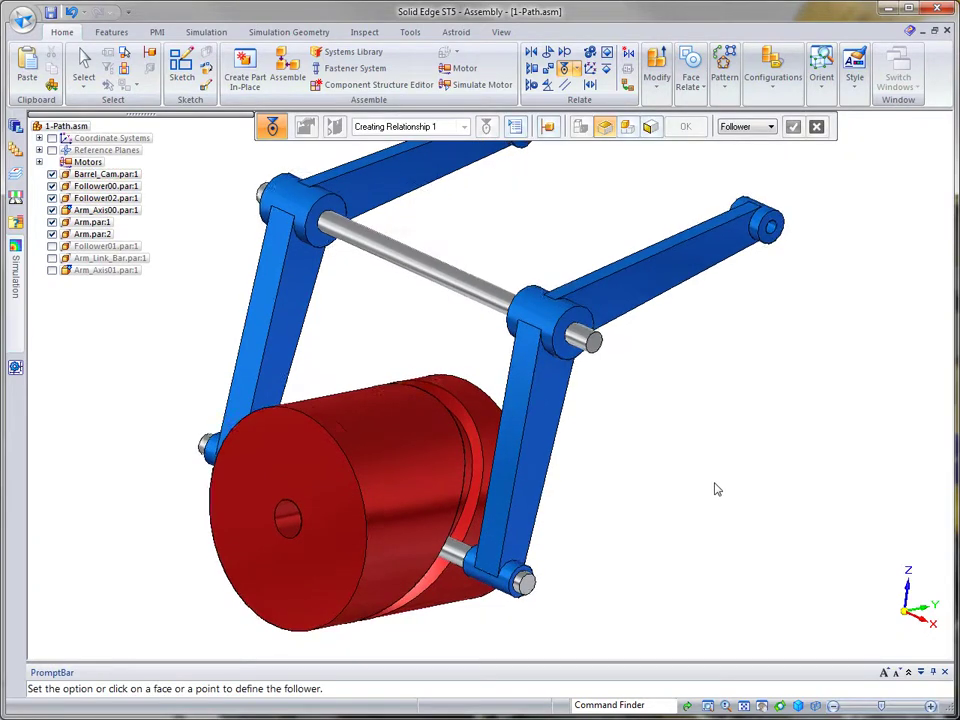
{"action": "left_click", "coordinate": [85, 58]}
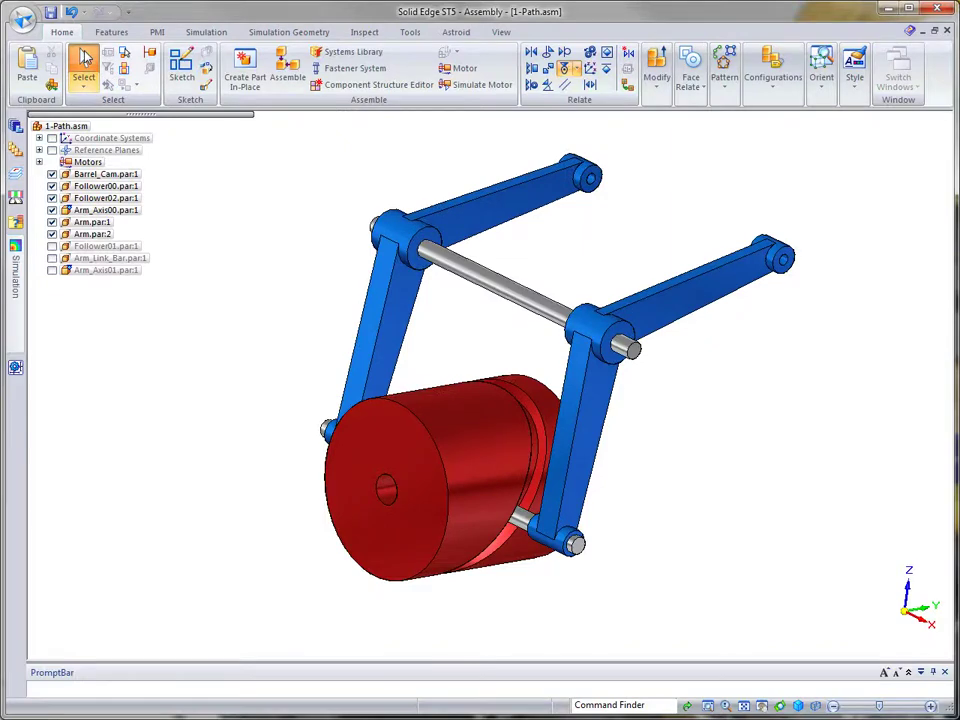
Play the motor simulation to check that the arm follows the cam groove, and close it.
{"action": "left_click", "coordinate": [472, 84]}
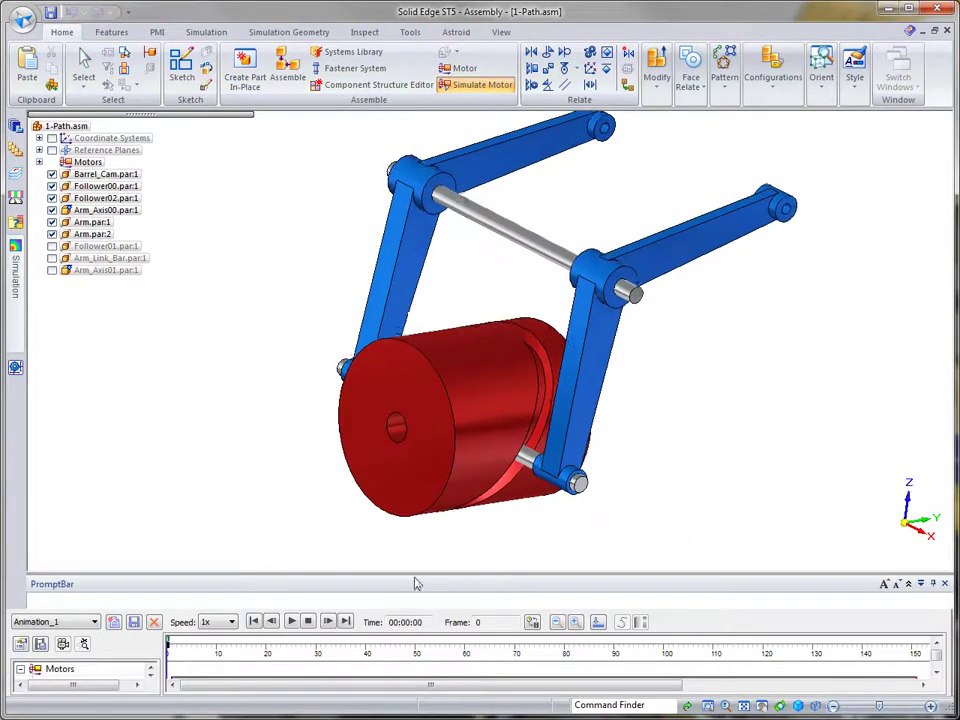
{"action": "left_click", "coordinate": [293, 622]}
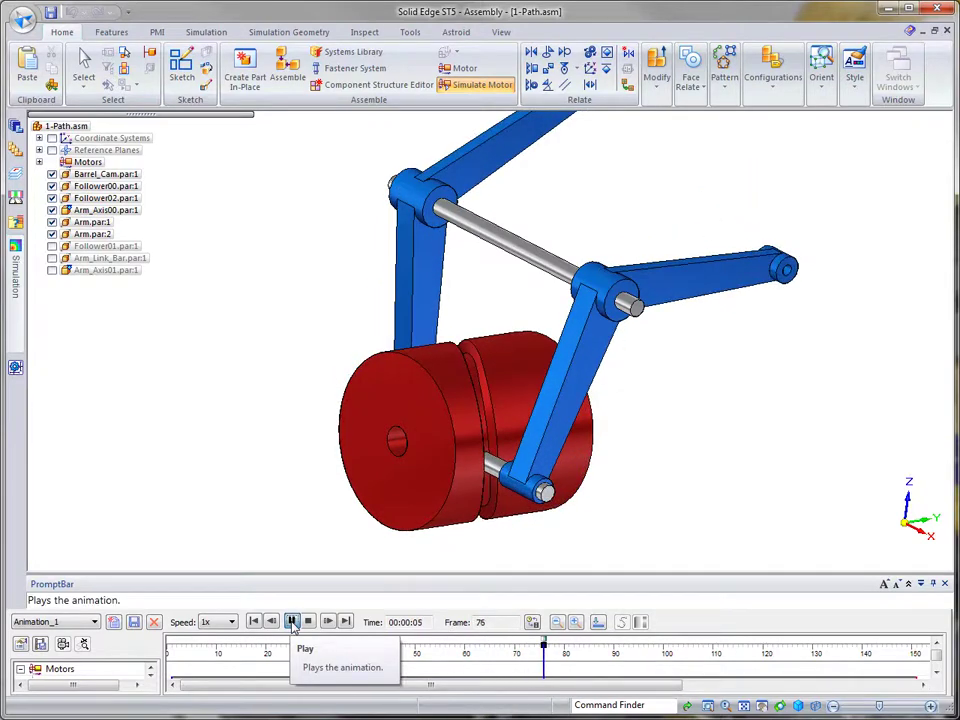
{"action": "left_click", "coordinate": [84, 62]}
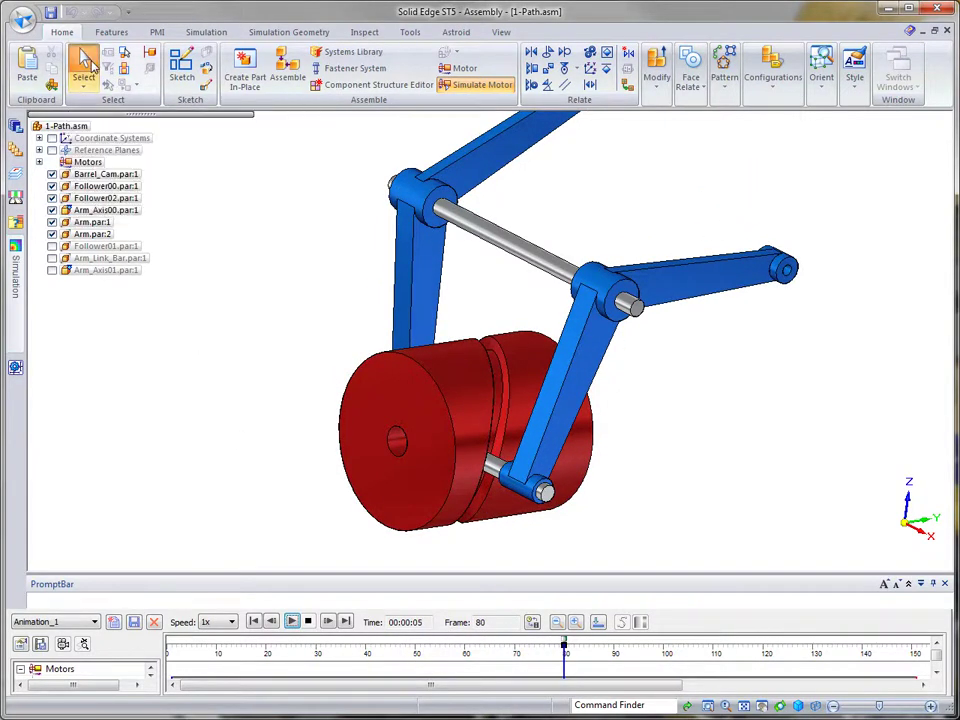
Apply the display configuration that shows Follower01, Arm_Link_Bar and Arm_Axis01.
{"action": "middle_click_drag", "start_coordinate": [809, 200], "coordinate": [734, 452]}
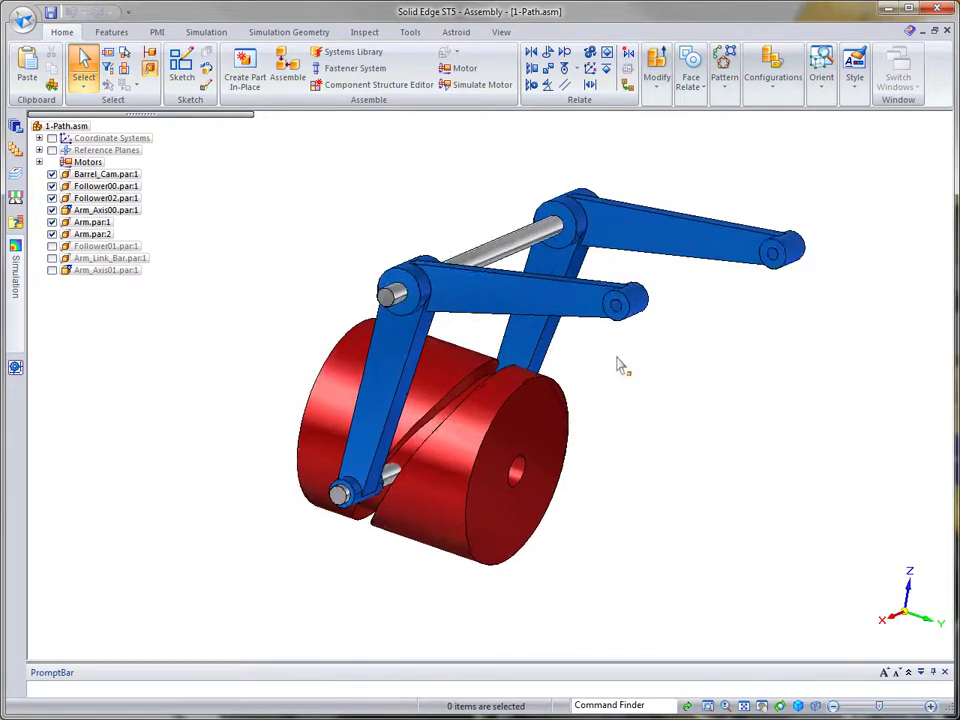
{"action": "left_click", "coordinate": [772, 88]}
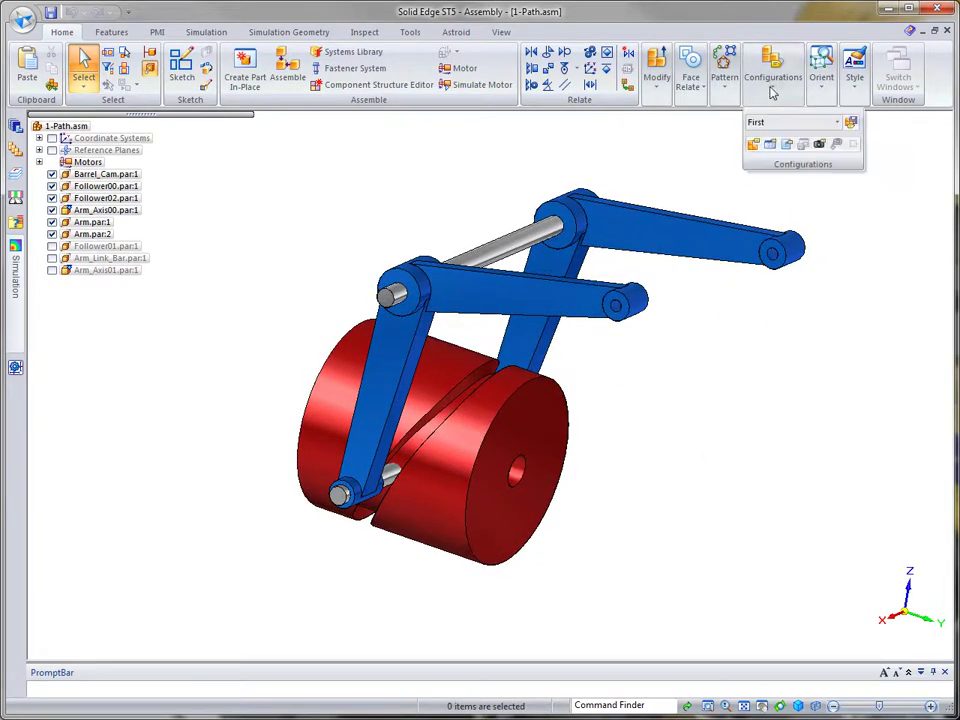
{"action": "left_click", "coordinate": [832, 122]}
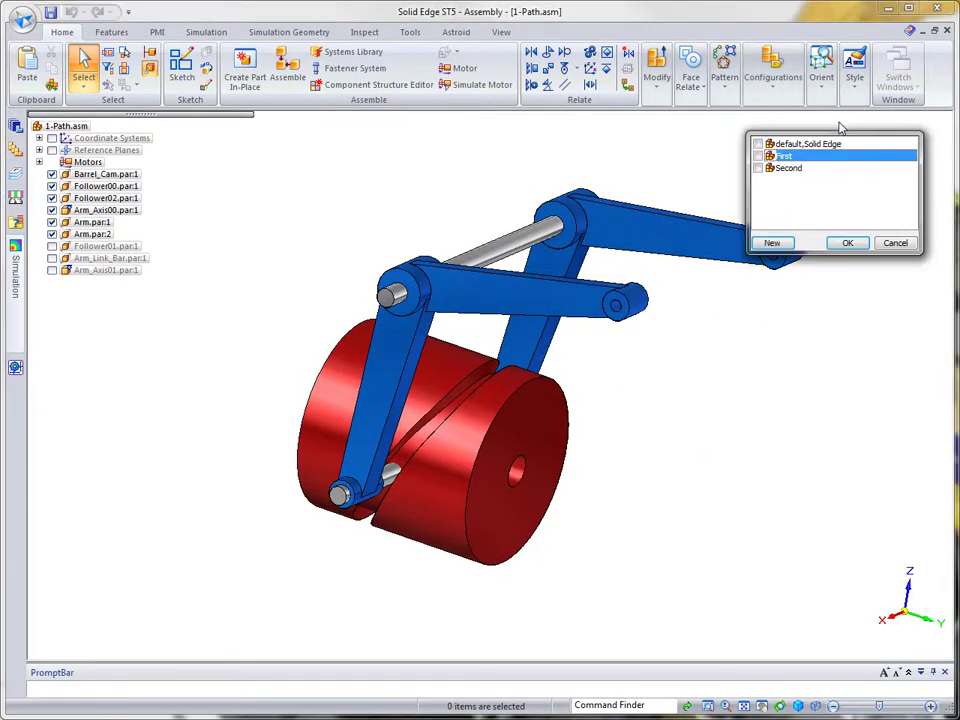
{"action": "left_click", "coordinate": [847, 244]}
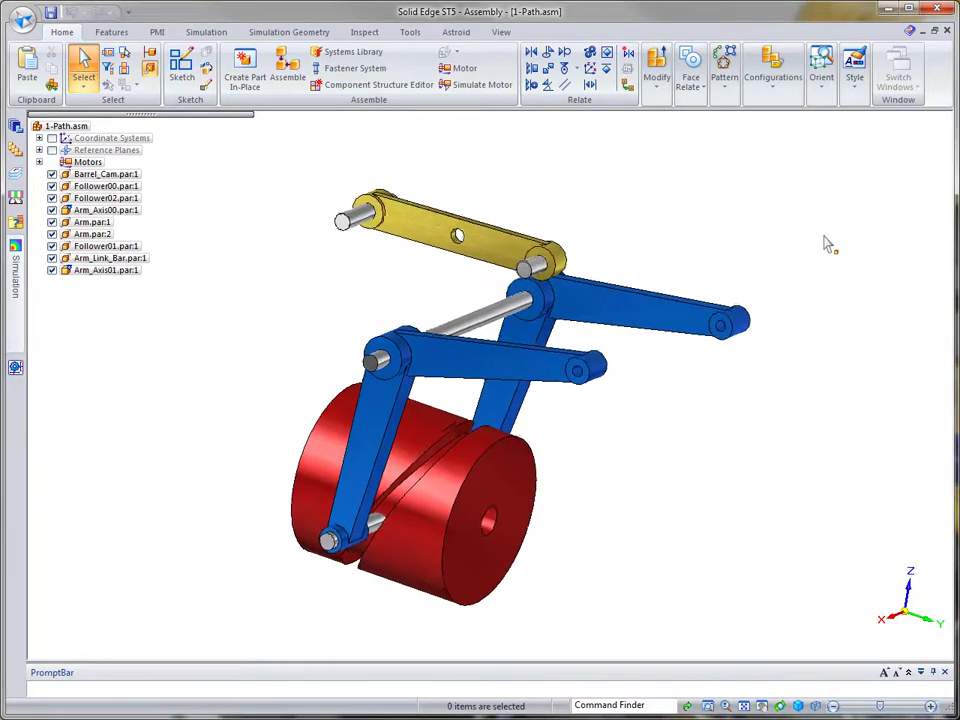
Edit the front arm in place to cut a 20 mm wide arc-ended slot along its sketched line, and return to the assembly.
{"action": "left_click", "coordinate": [462, 372]}
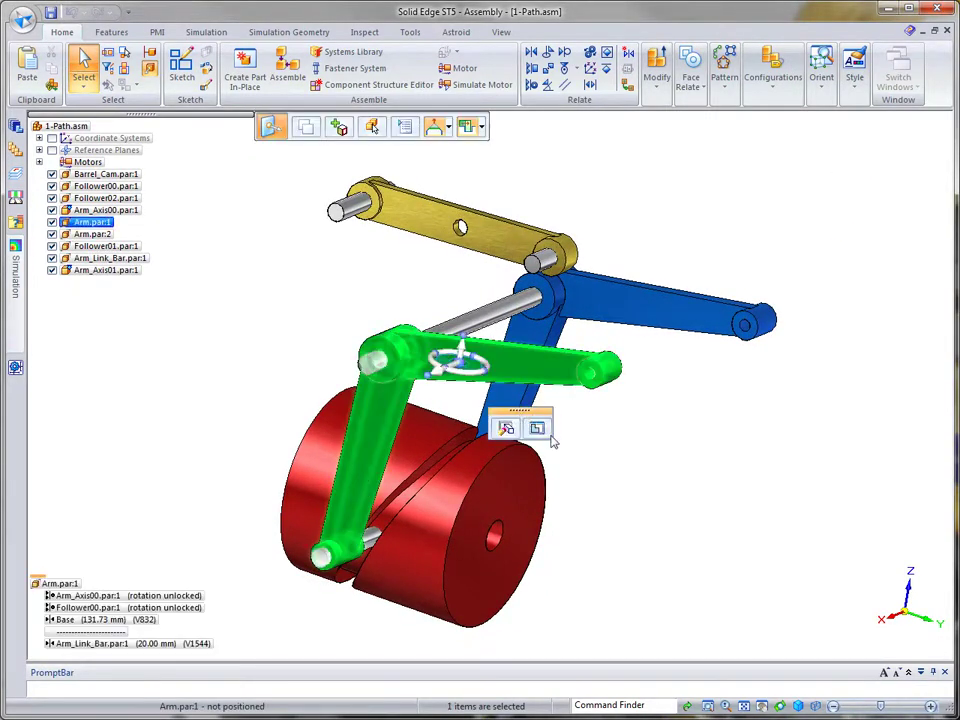
{"action": "left_click", "coordinate": [537, 429]}
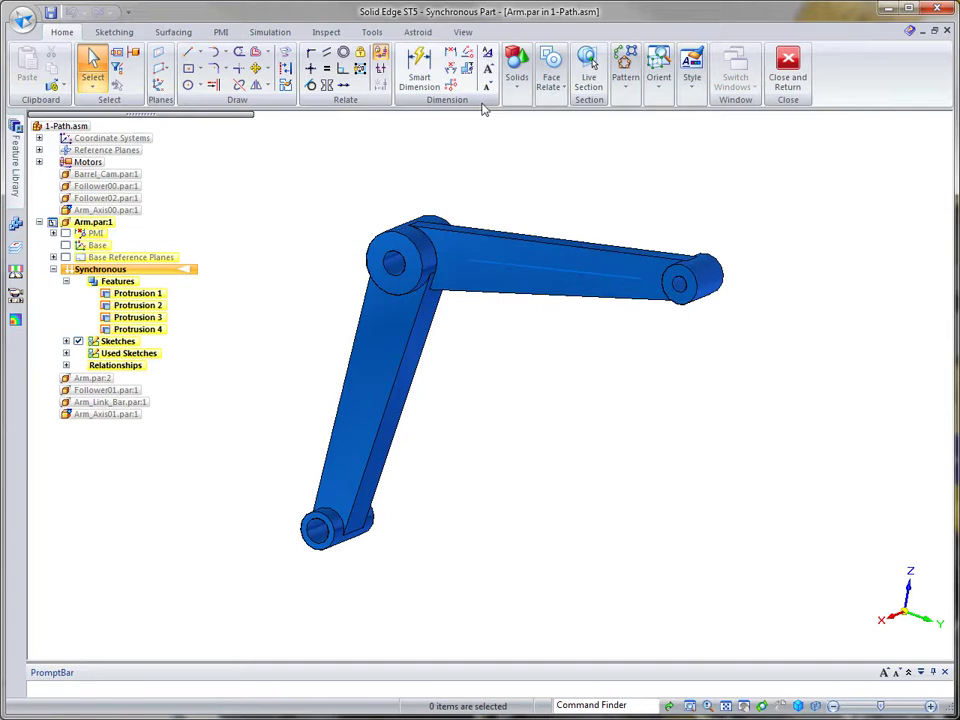
{"action": "left_click", "coordinate": [519, 92]}
{"action": "left_click", "coordinate": [589, 152]}
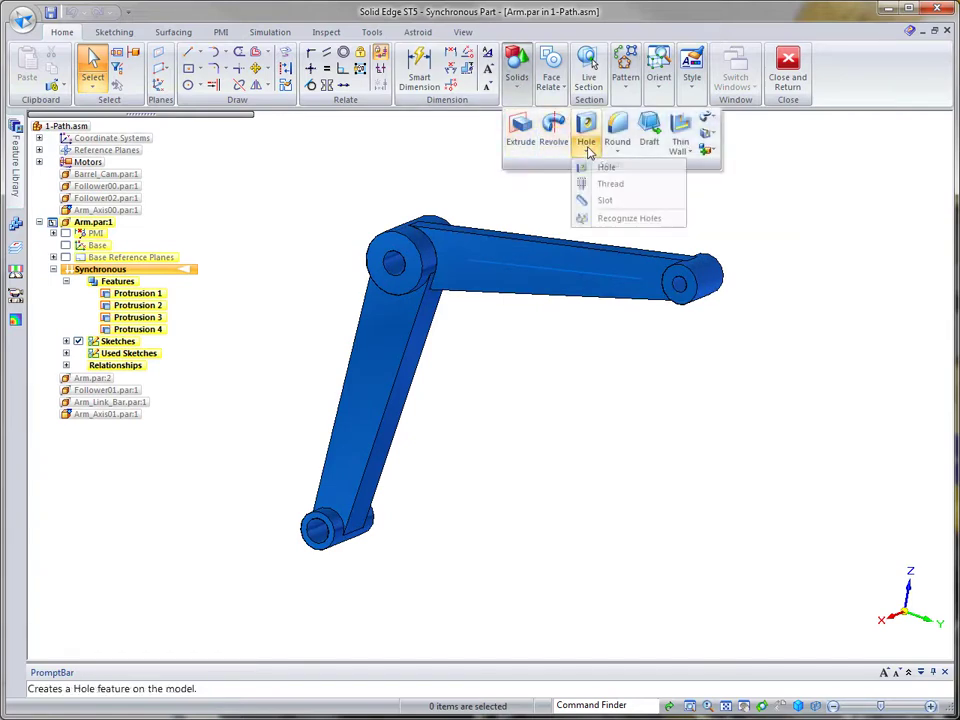
{"action": "left_click", "coordinate": [604, 212]}
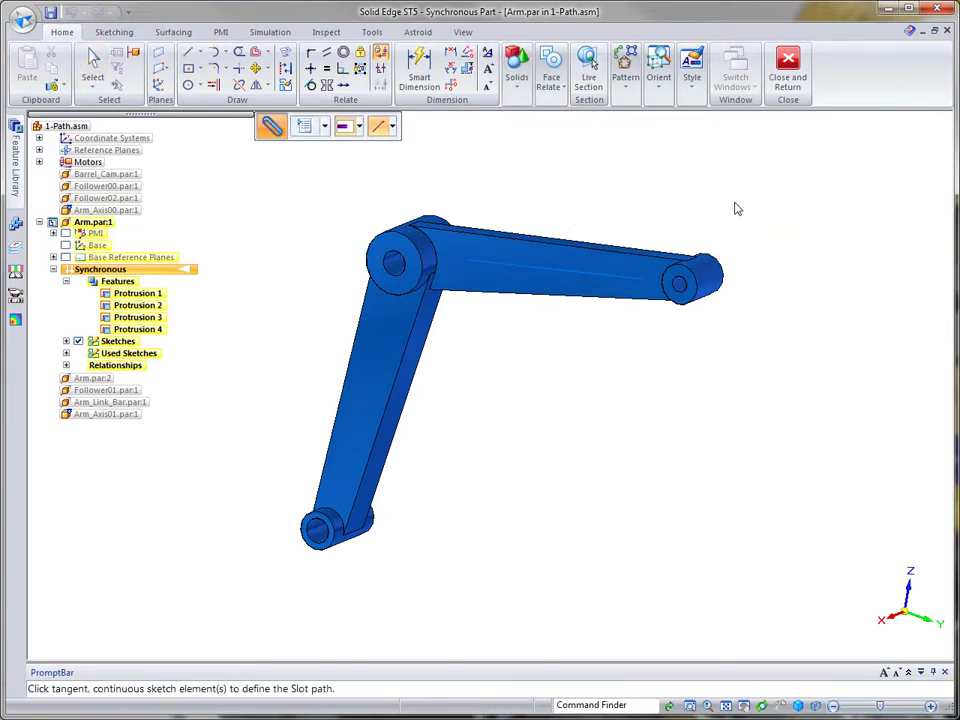
{"action": "left_click", "coordinate": [303, 127]}
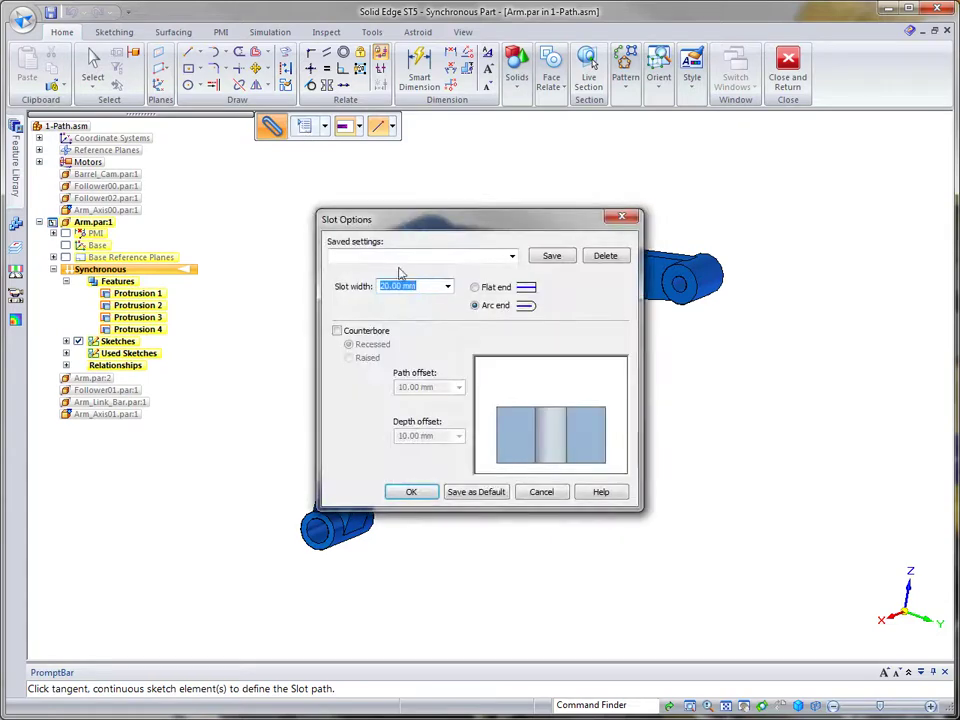
{"action": "left_click", "coordinate": [412, 492]}
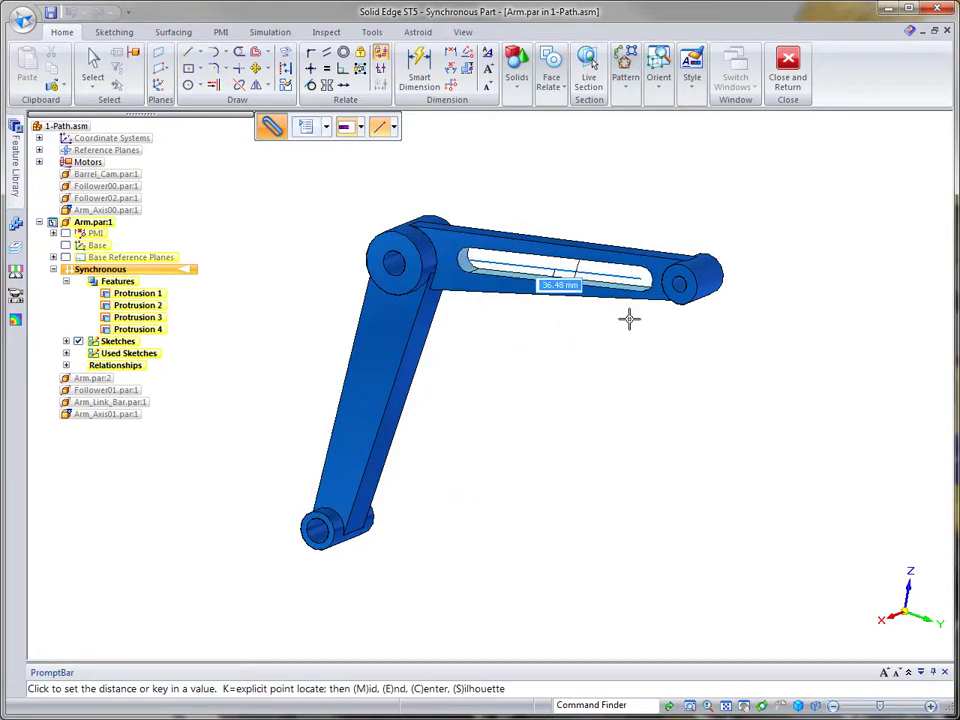
{"action": "left_click", "coordinate": [760, 330]}
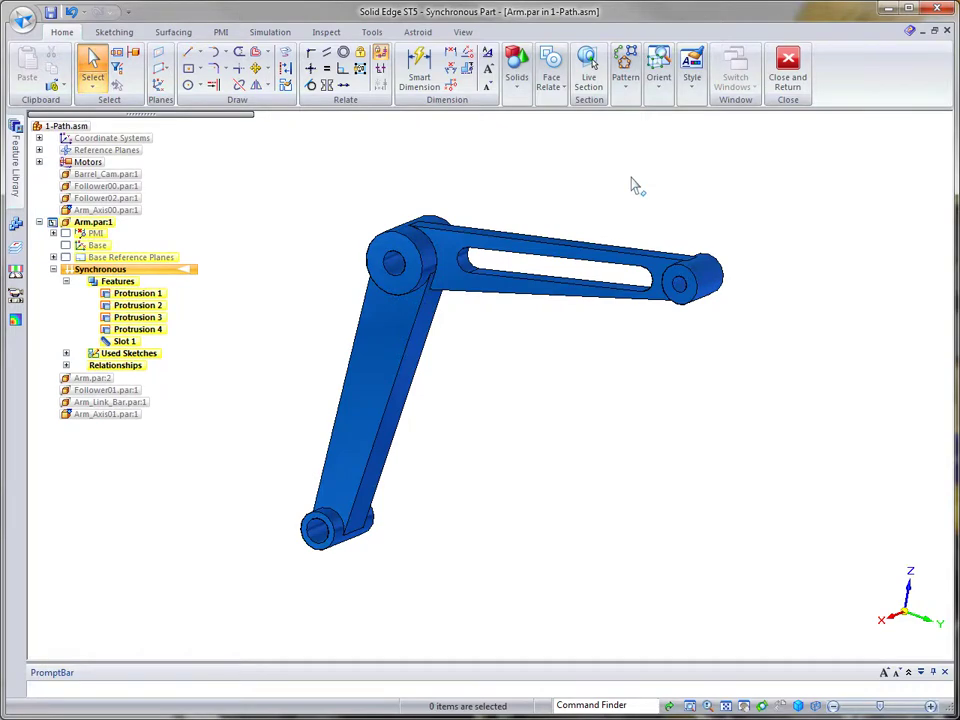
{"action": "left_click", "coordinate": [790, 68]}
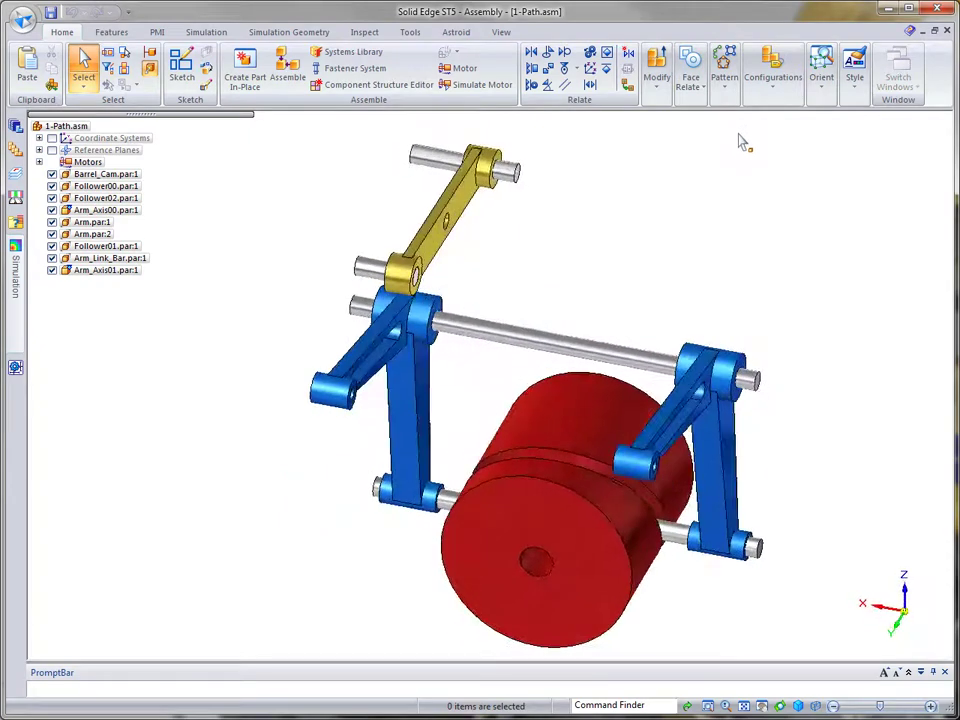
Add a Path relationship that makes the link bar's follower pin travel along the line in the front arm's slot.
{"action": "left_click", "coordinate": [577, 72]}
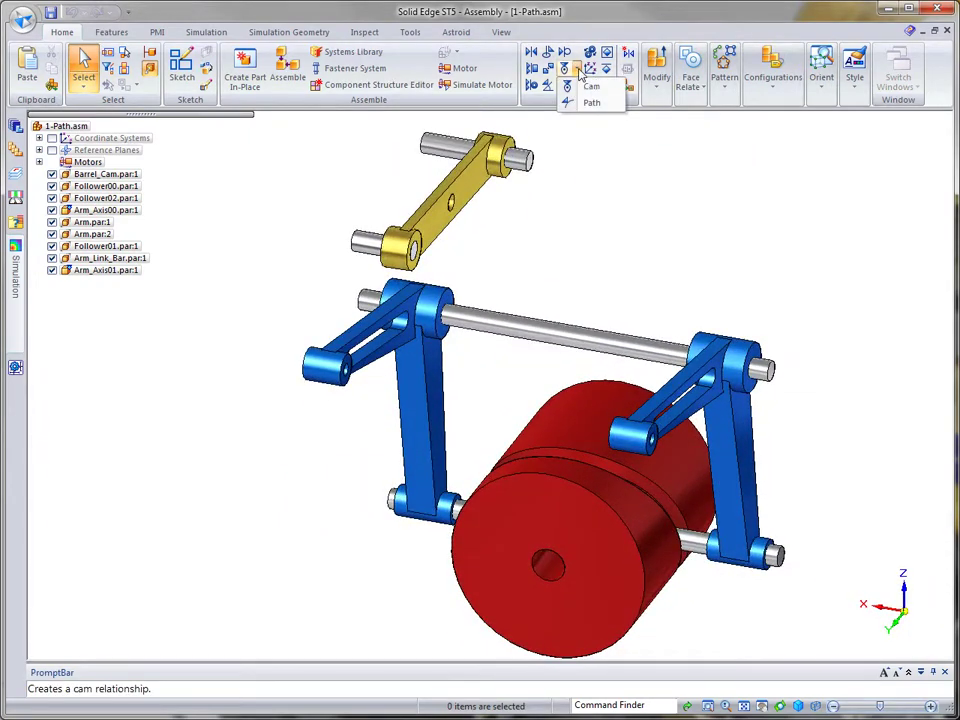
{"action": "left_click", "coordinate": [592, 104]}
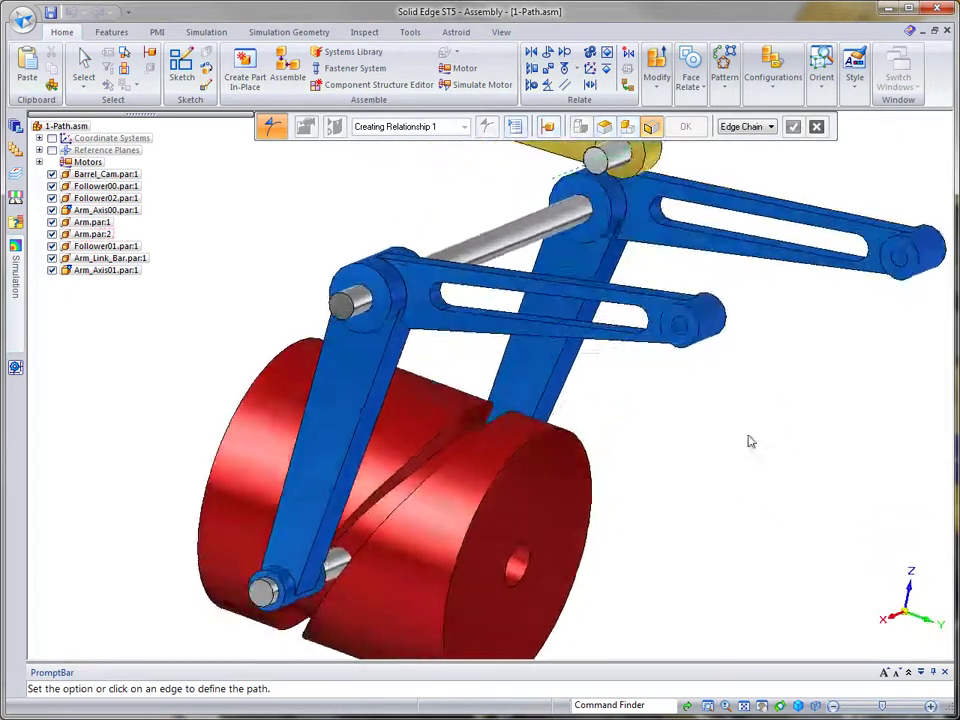
{"action": "middle_click_drag", "start_coordinate": [751, 441], "coordinate": [628, 323]}
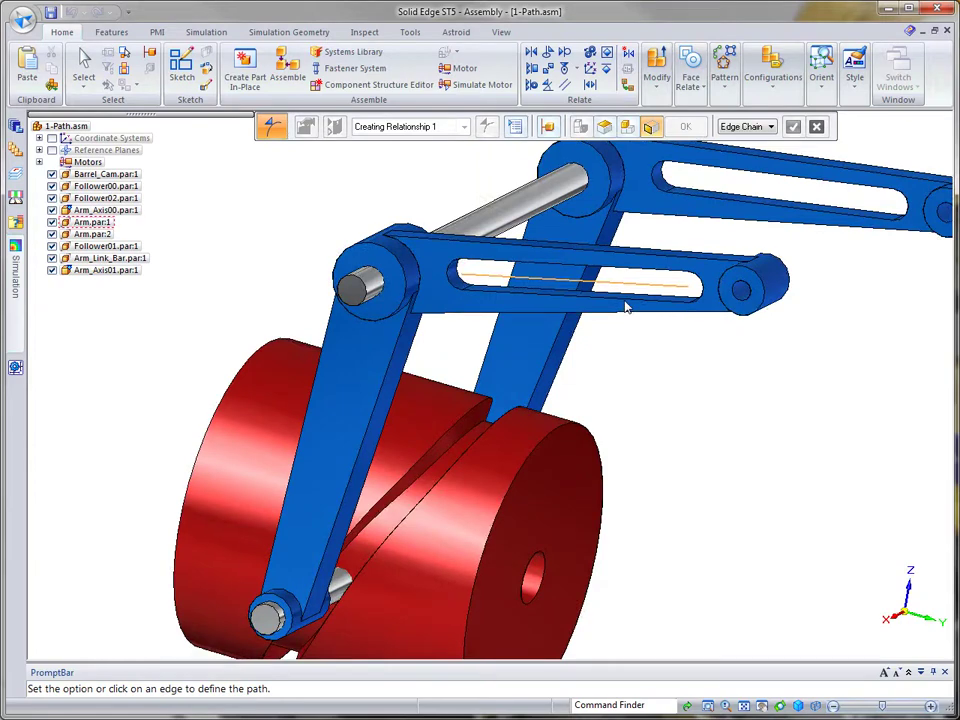
{"action": "right_click", "coordinate": [773, 440]}
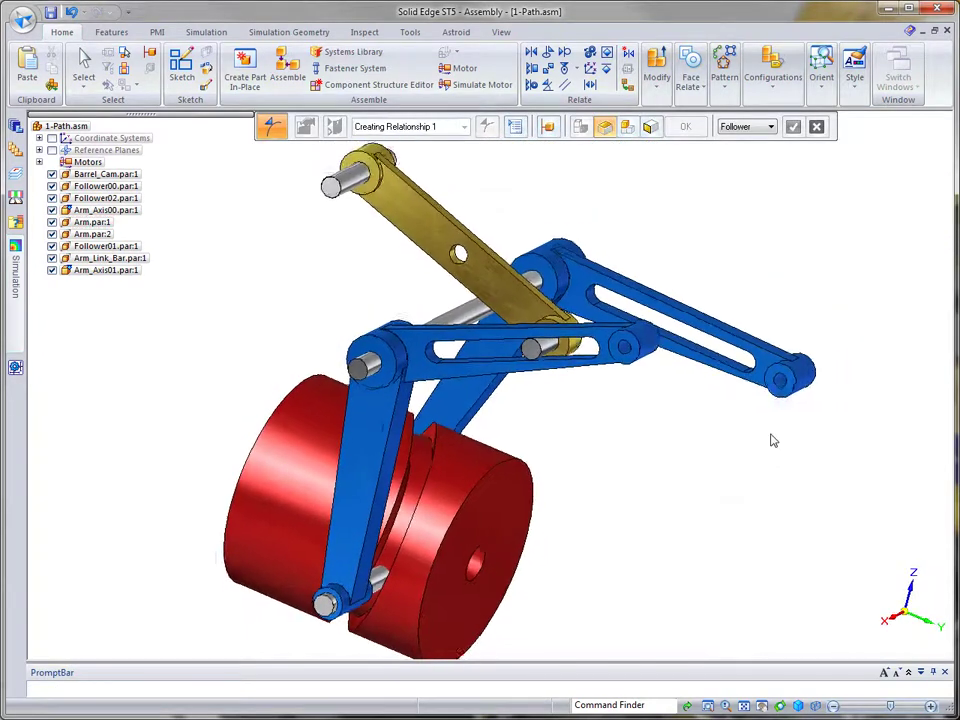
{"action": "left_click", "coordinate": [83, 62]}
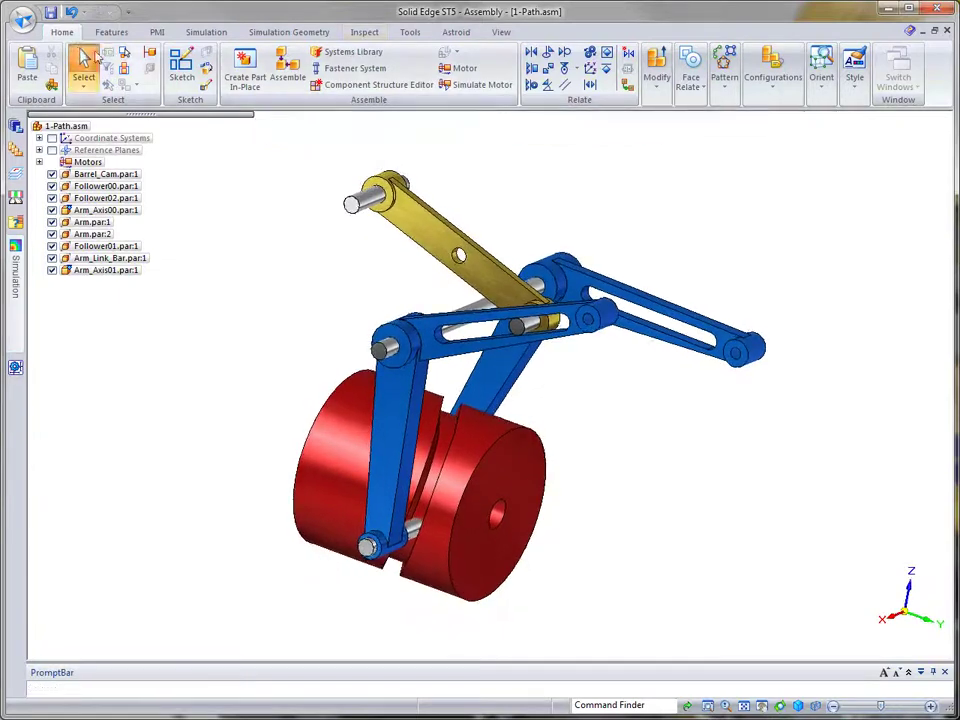
Play the motor simulation to examine how the link bar moves in the arm's slot, and pause it.
{"action": "left_click", "coordinate": [481, 86]}
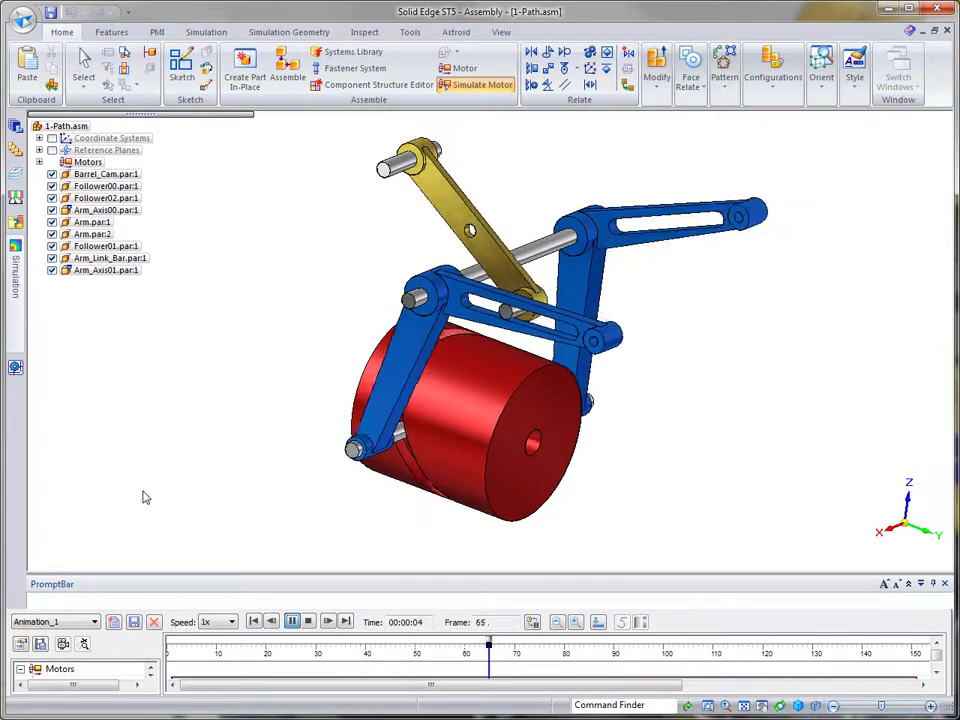
{"action": "left_click", "coordinate": [292, 622]}
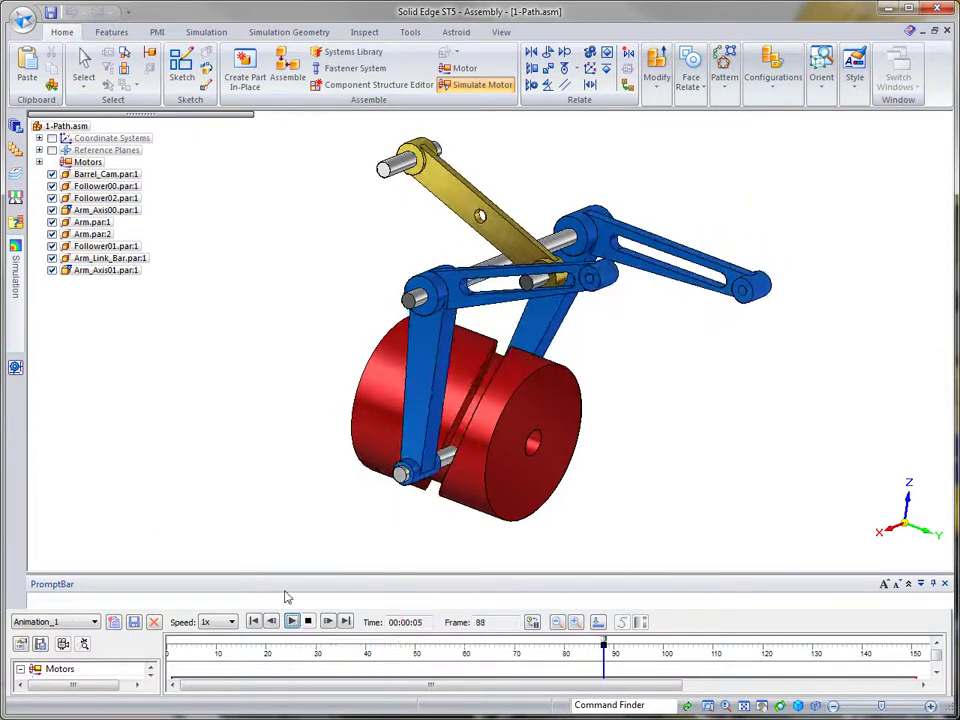
Leave the motor simulation and move the sphere in Ring00.asm freely away from the ring with Drag Component.
{"action": "left_click", "coordinate": [85, 66]}
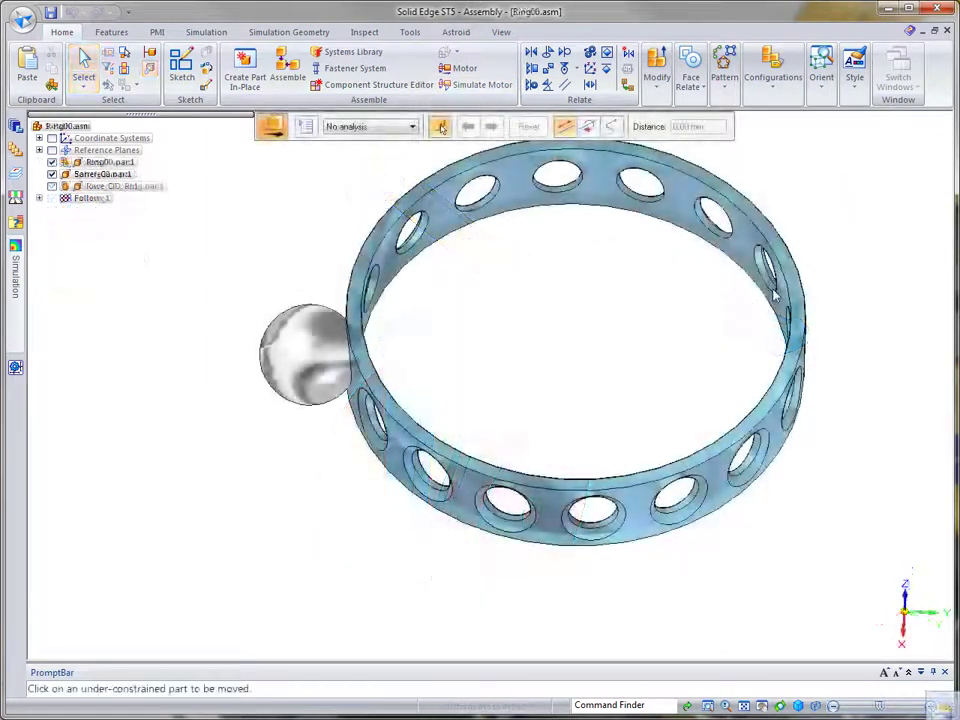
{"action": "left_click", "coordinate": [308, 352]}
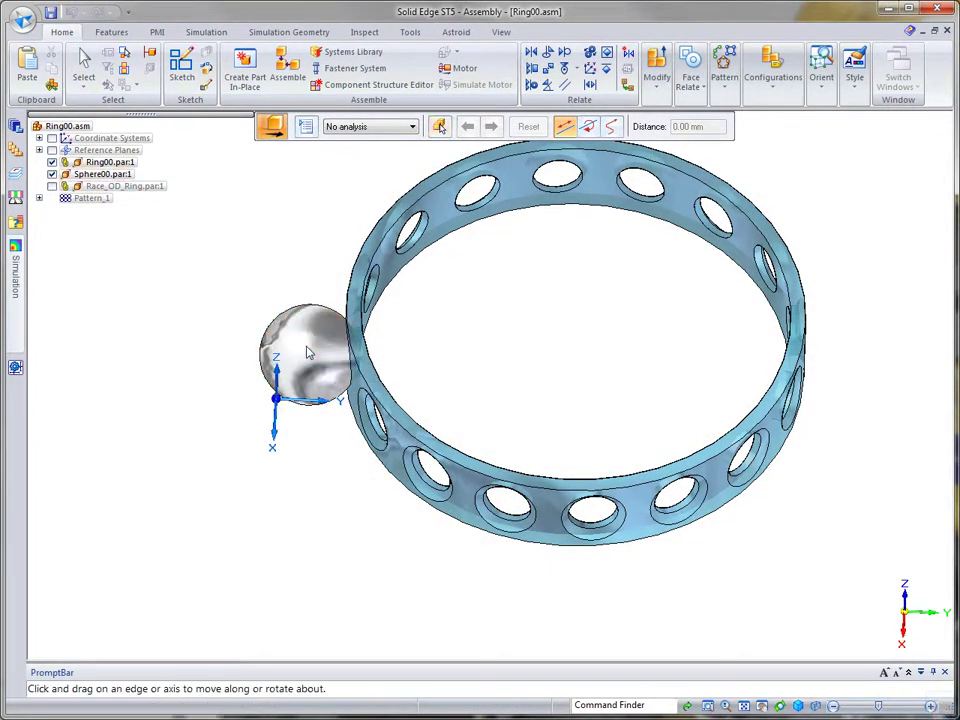
{"action": "left_click", "coordinate": [611, 127]}
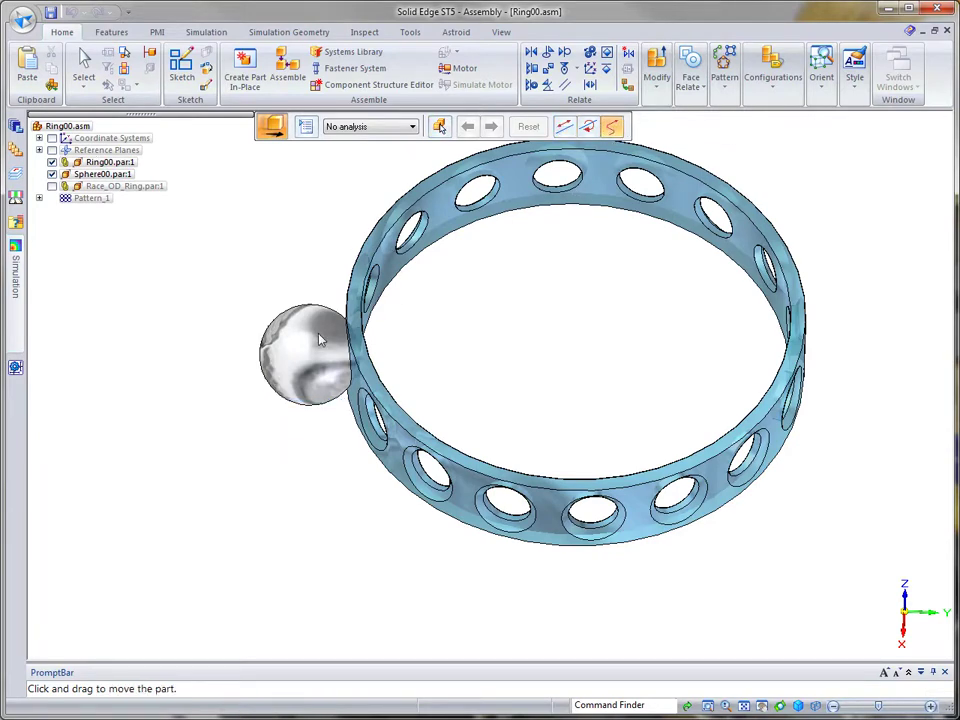
{"action": "left_click_drag", "start_coordinate": [311, 343], "coordinate": [230, 349]}
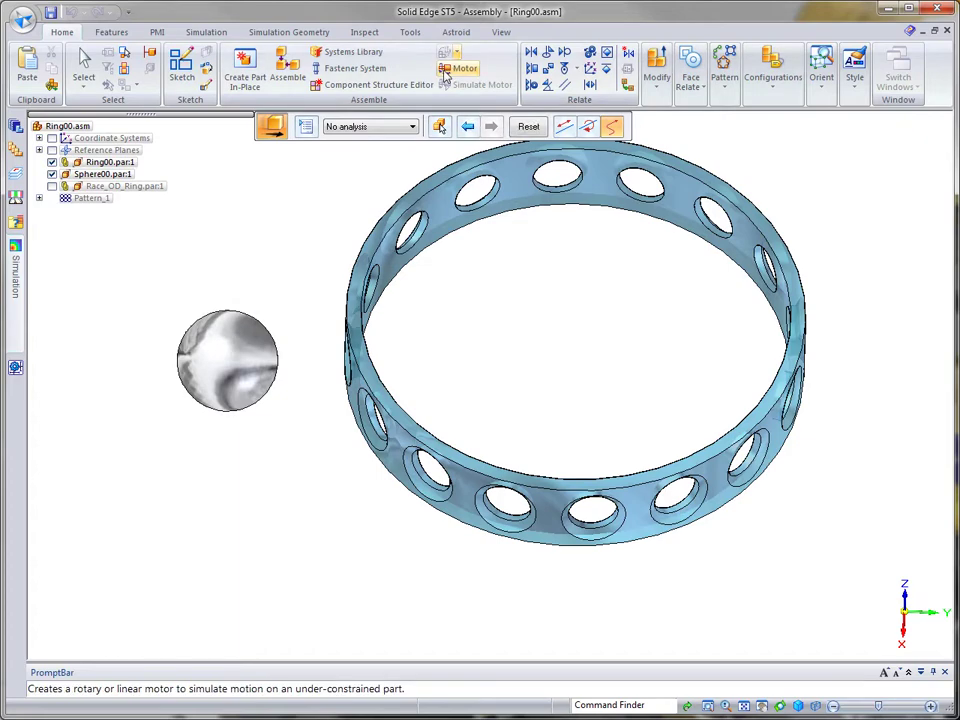
Add a Connect relationship between the sphere and the axis of the nearest hole in the ring.
{"action": "left_click", "coordinate": [548, 68]}
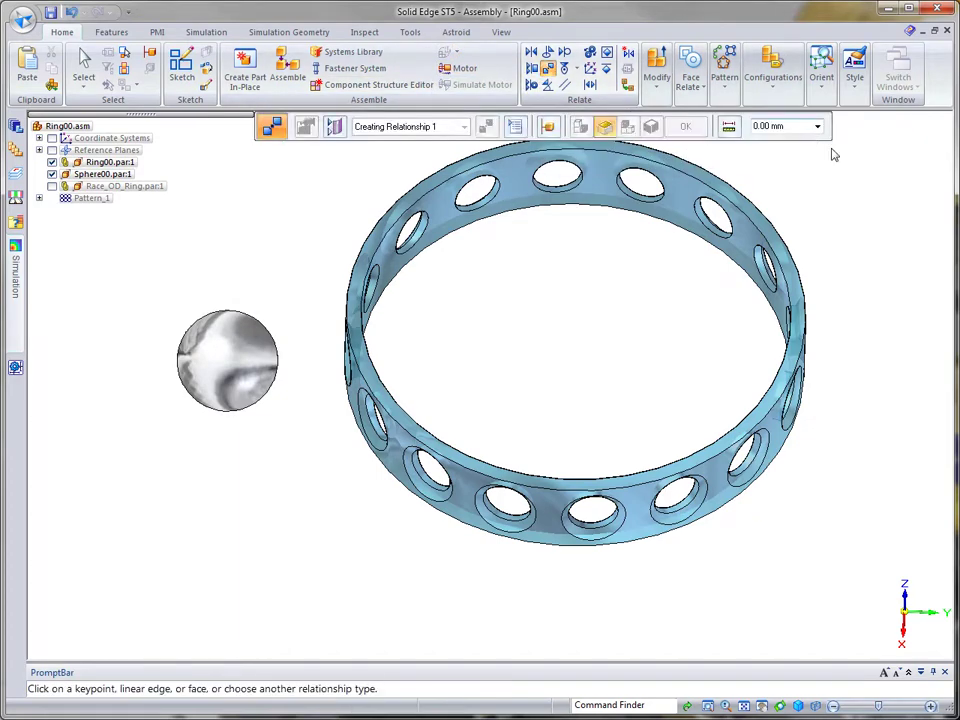
{"action": "left_click", "coordinate": [243, 381]}
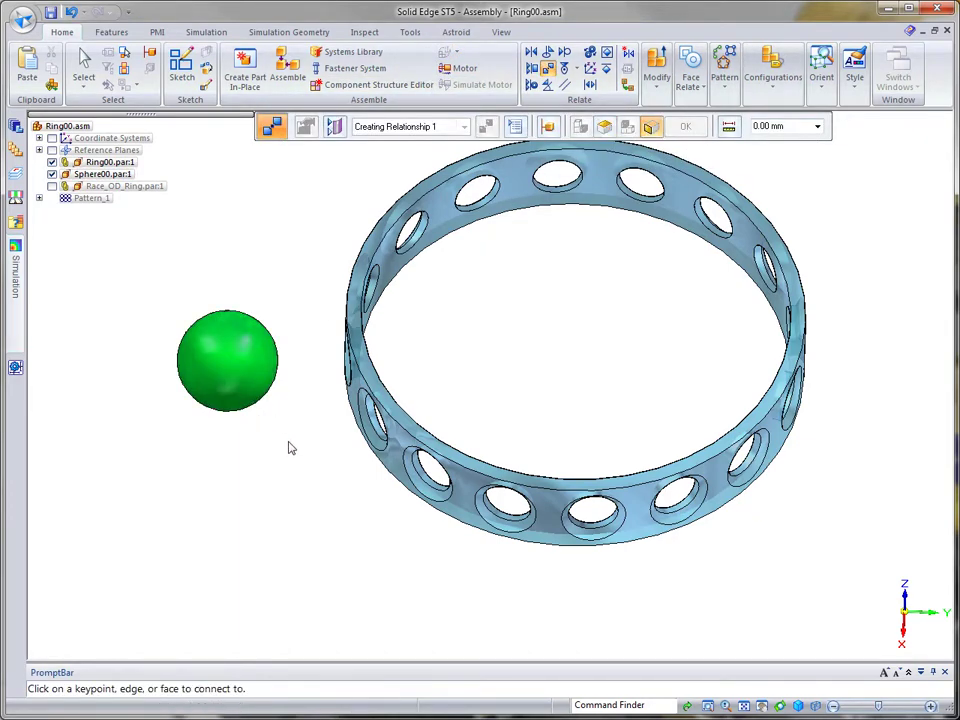
{"action": "middle_click_drag", "start_coordinate": [289, 446], "coordinate": [318, 473]}
{"action": "scroll", "coordinate": [326, 469], "scroll_direction": "up", "scroll_amount": 3}
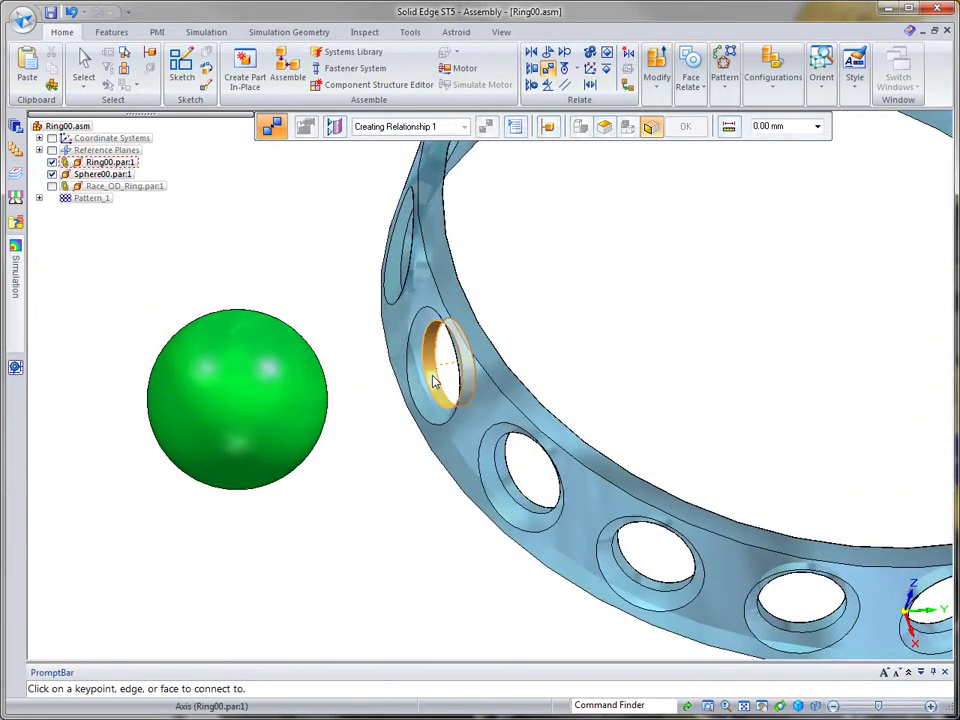
{"action": "left_click", "coordinate": [434, 381]}
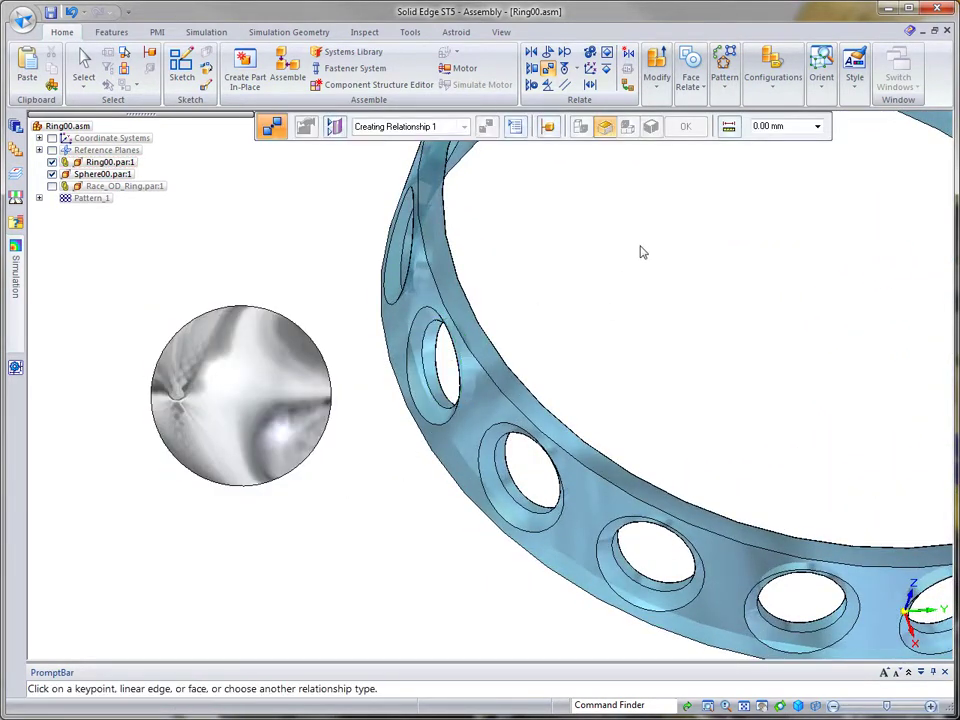
Move the sphere with Drag Component to check its remaining travel relative to the ring hole's axis.
{"action": "scroll", "coordinate": [662, 234], "scroll_direction": "down", "scroll_amount": 2}
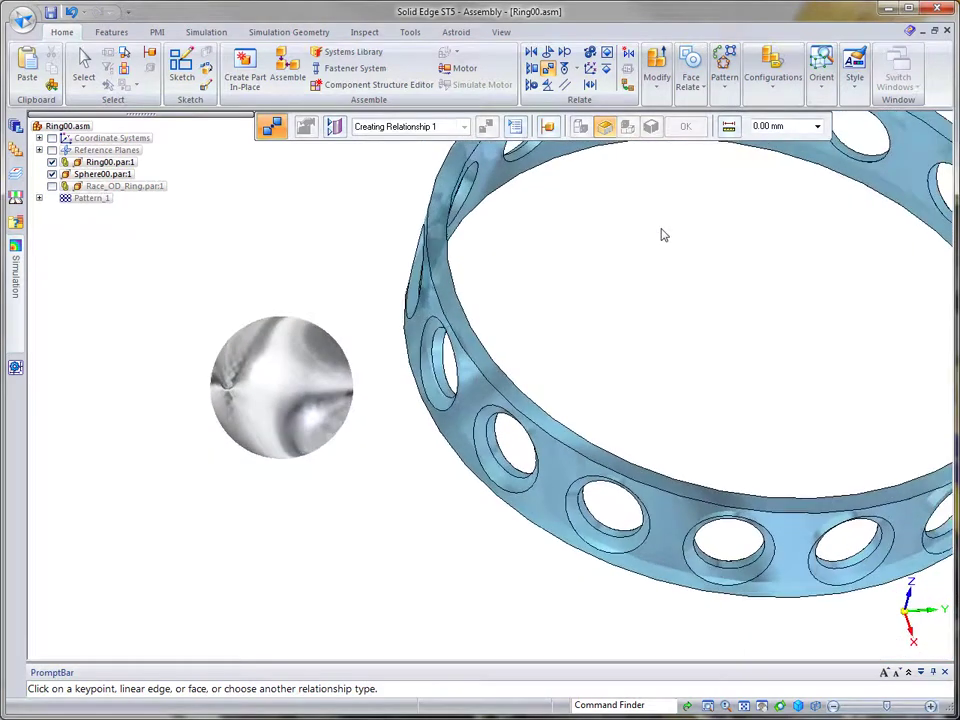
{"action": "left_click", "coordinate": [658, 92]}
{"action": "left_click", "coordinate": [682, 117]}
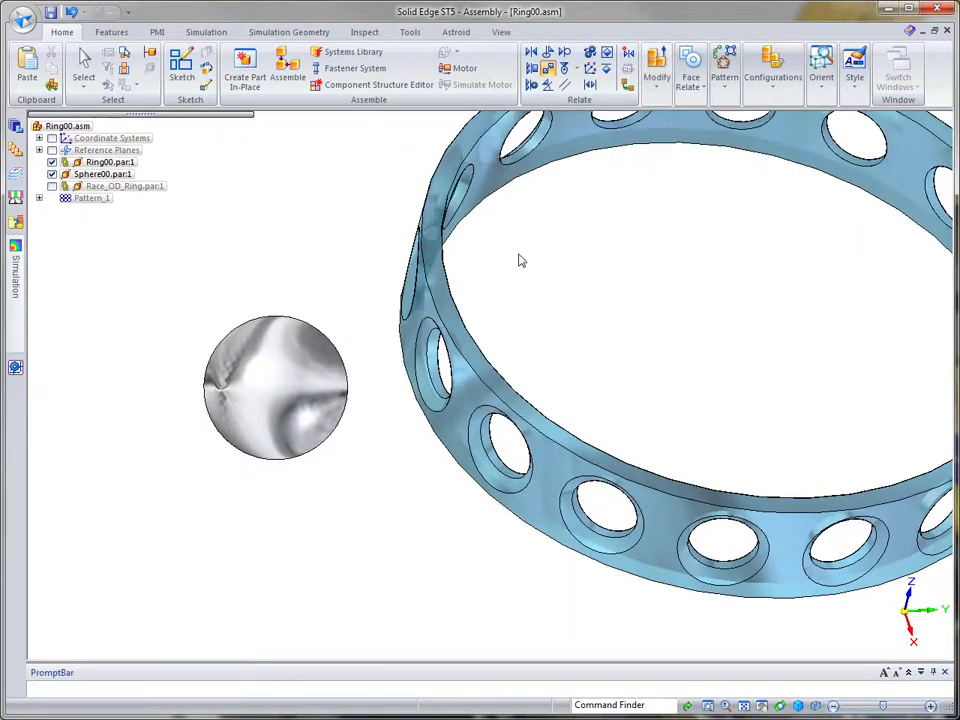
{"action": "left_click", "coordinate": [320, 375]}
{"action": "left_click_drag", "start_coordinate": [320, 375], "coordinate": [338, 400]}
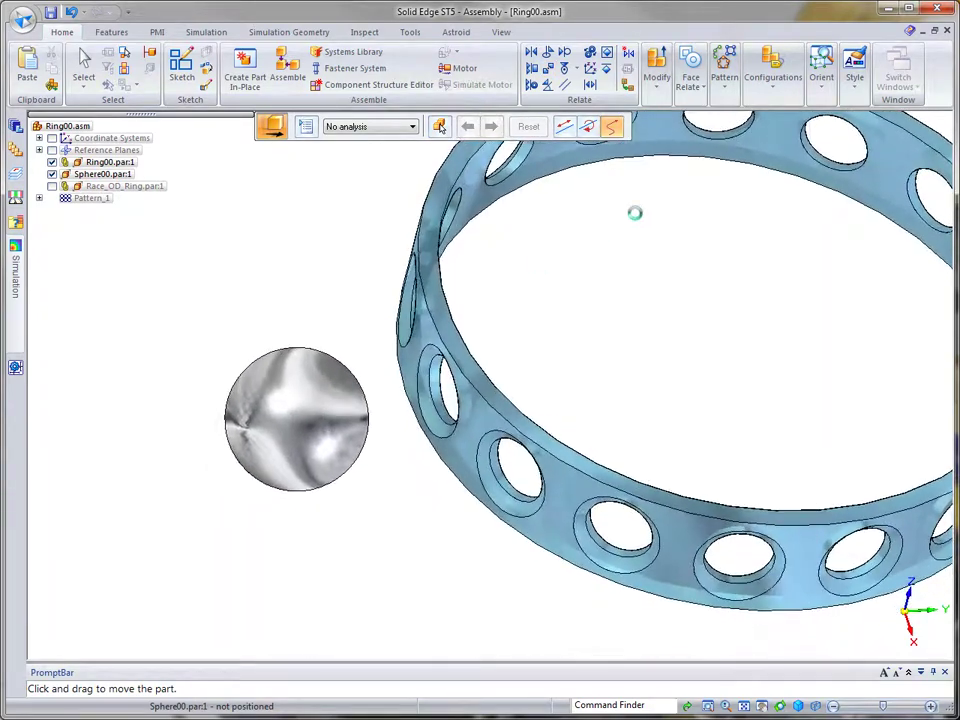
Add a Connect relationship that seats the sphere on the circular edge (Cutout 2) of the nearest ring hole.
{"action": "left_click", "coordinate": [547, 68]}
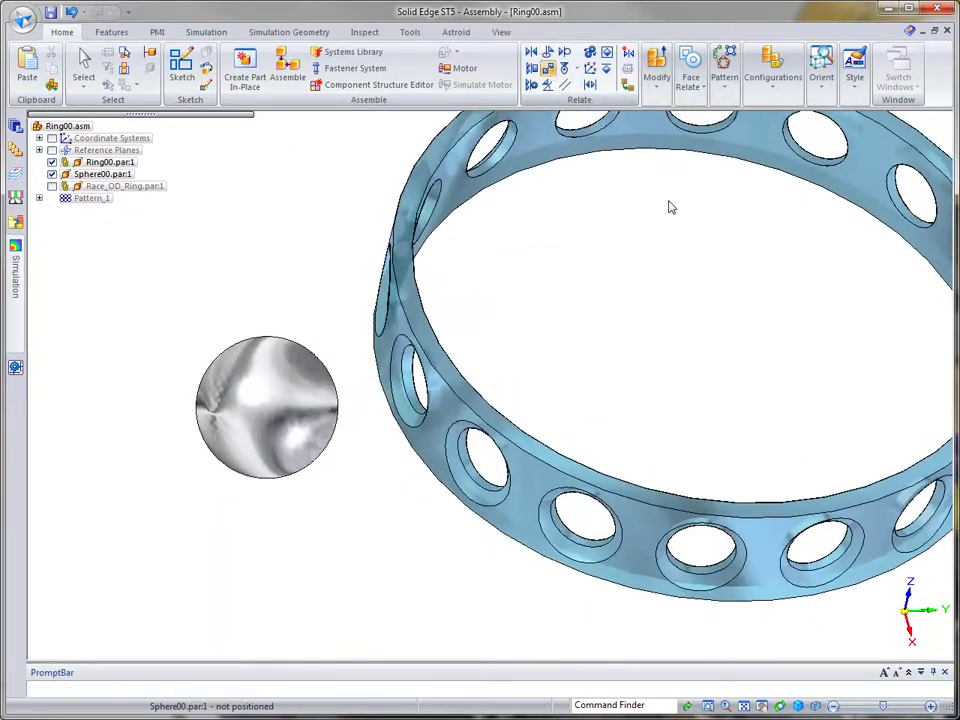
{"action": "right_click", "coordinate": [320, 375]}
{"action": "left_click", "coordinate": [388, 387]}
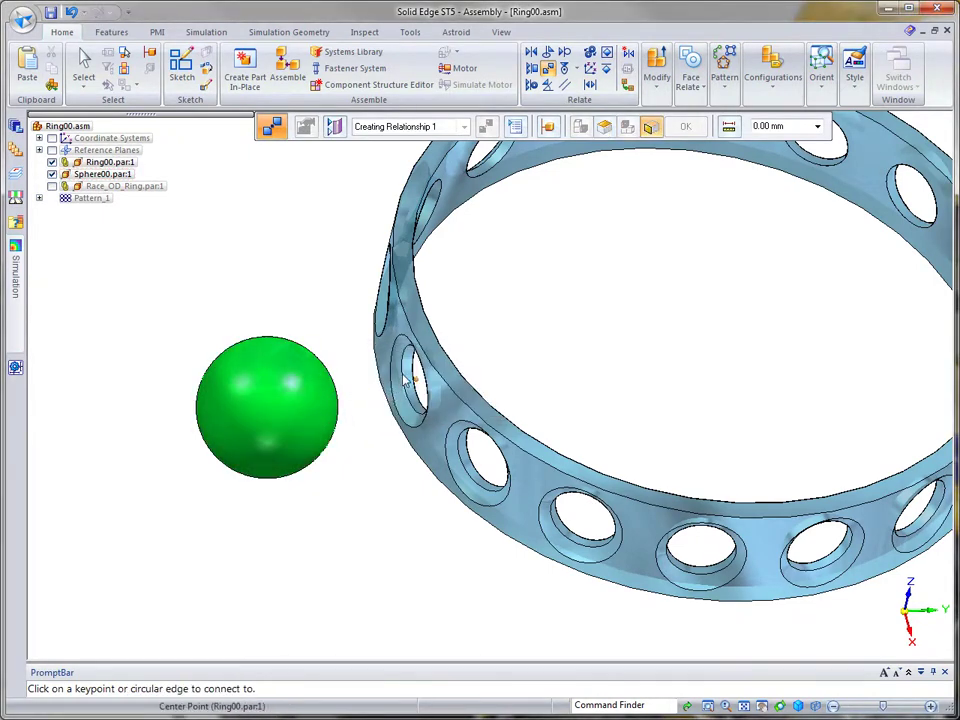
{"action": "right_click", "coordinate": [406, 378]}
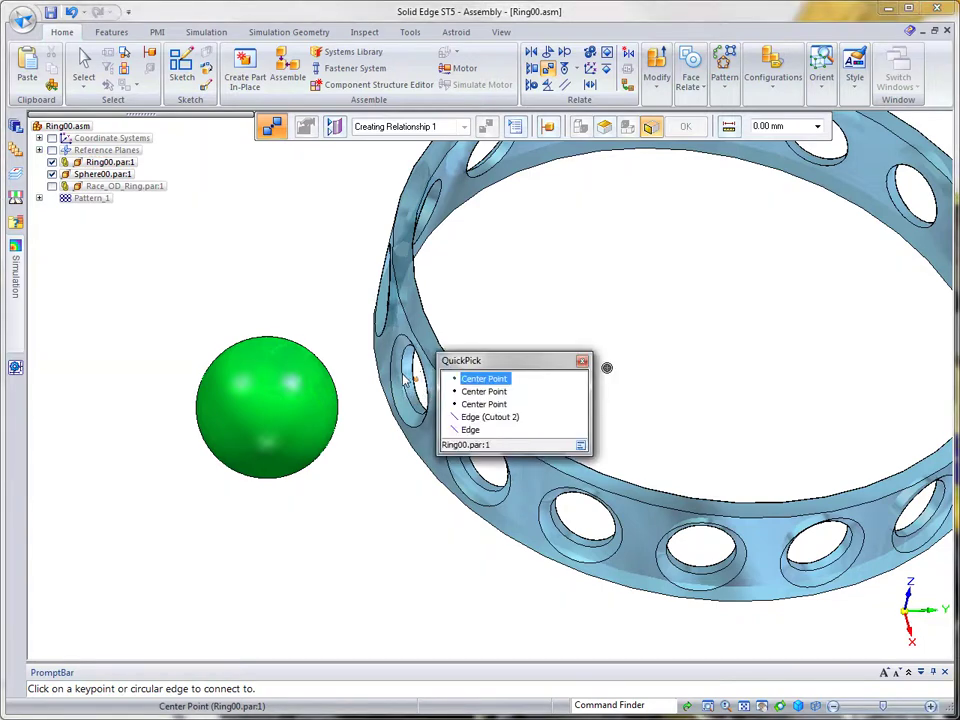
{"action": "left_click", "coordinate": [477, 419]}
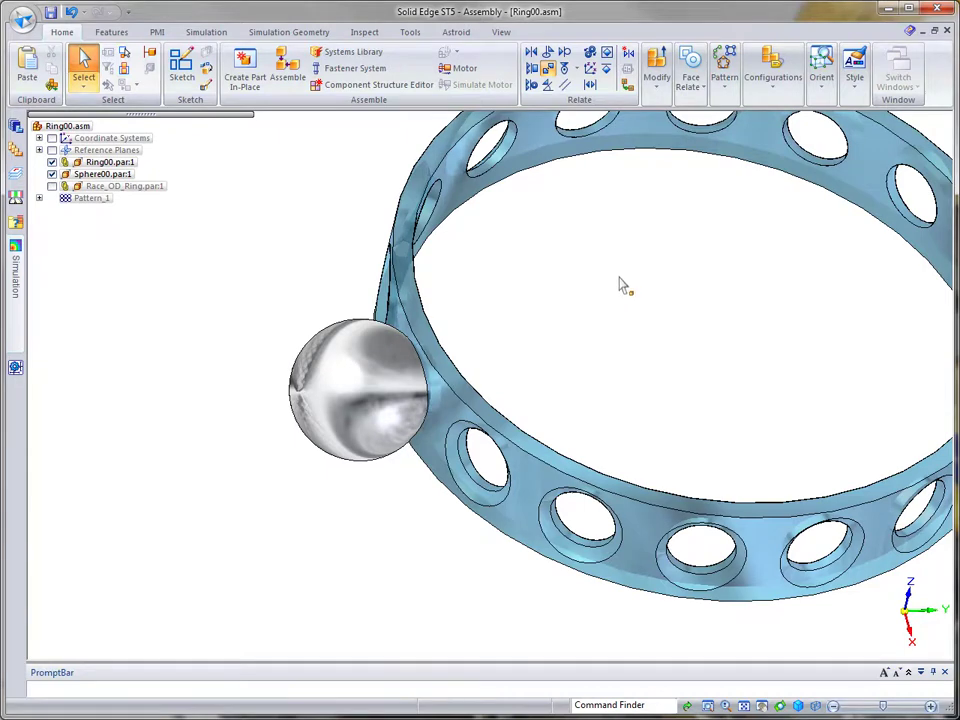
Show the hidden outer race ring Race_OD_Ring and the ball pattern Pattern_1 together.
{"action": "left_click", "coordinate": [80, 189]}
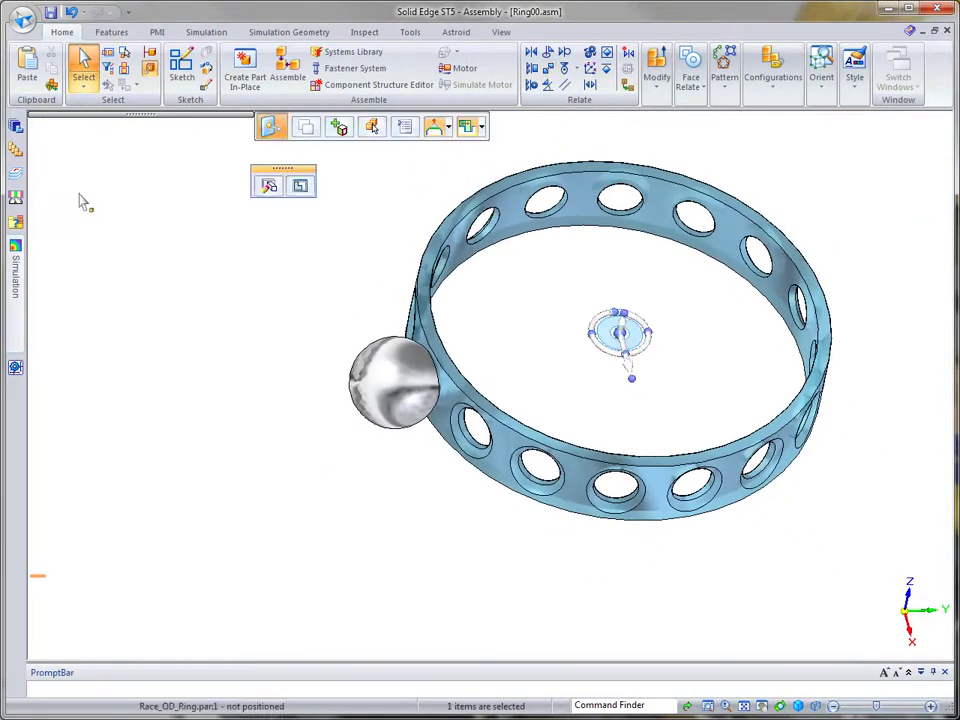
{"action": "left_click", "coordinate": [88, 198], "text": "ctrl"}
{"action": "right_click", "coordinate": [120, 258]}
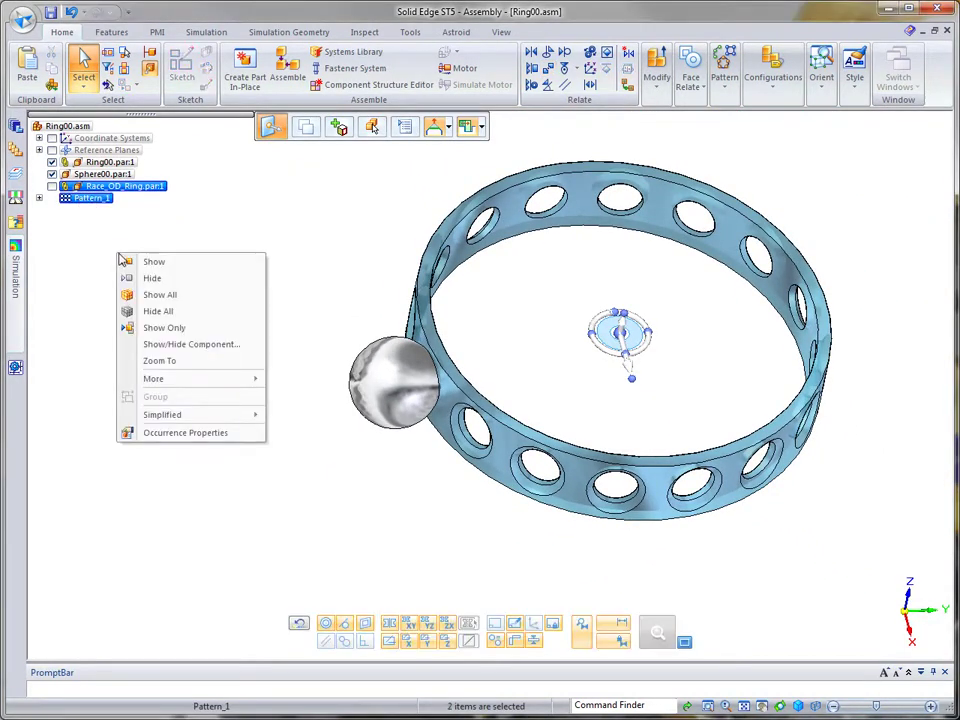
{"action": "left_click", "coordinate": [150, 296]}
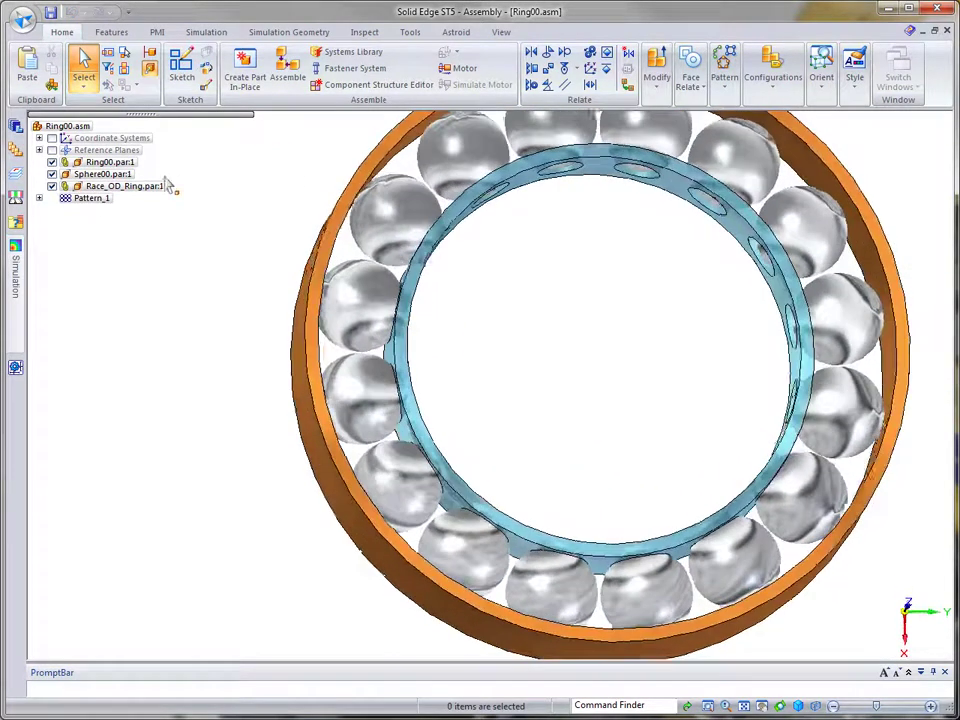
Select the original sphere's face and set its diameter to 59.50 mm.
{"action": "left_click", "coordinate": [373, 395]}
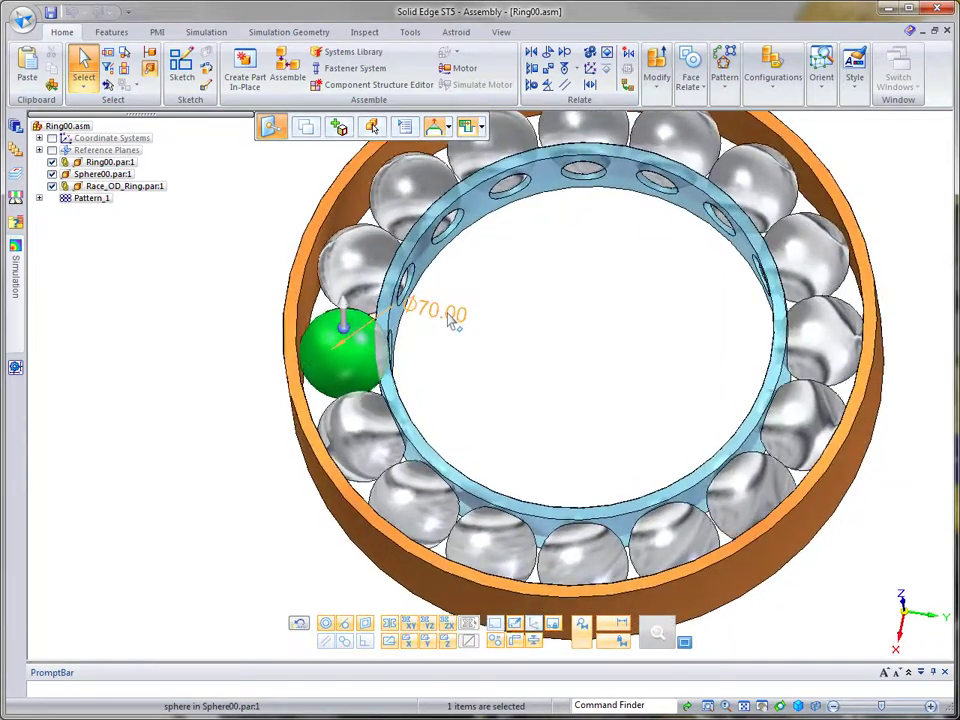
{"action": "left_click", "coordinate": [529, 337]}
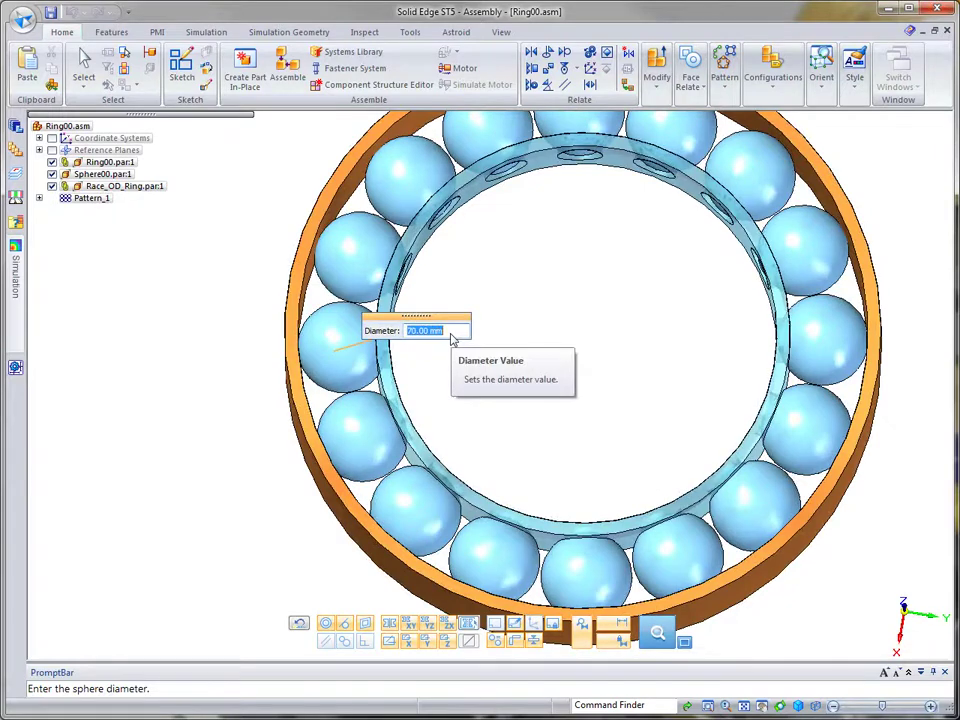
{"action": "left_click", "coordinate": [561, 332]}
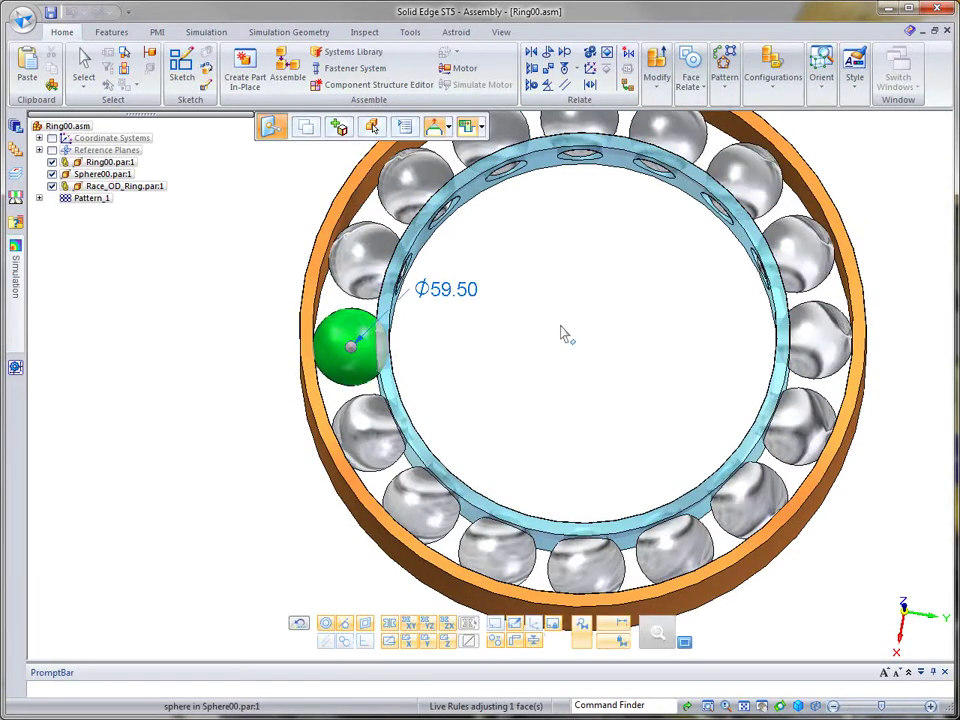
Set the original sphere's diameter to 72 mm and clear the selection.
{"action": "left_click", "coordinate": [492, 304]}
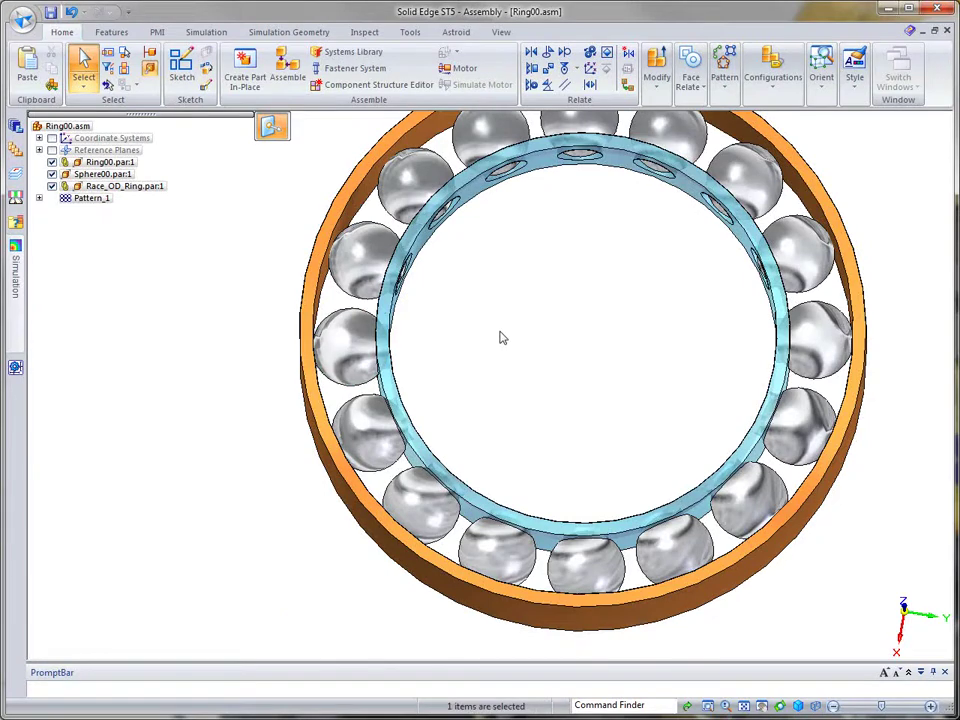
{"action": "left_click", "coordinate": [450, 333]}
{"action": "scroll", "coordinate": [465, 320], "scroll_direction": "up", "scroll_amount": 5}
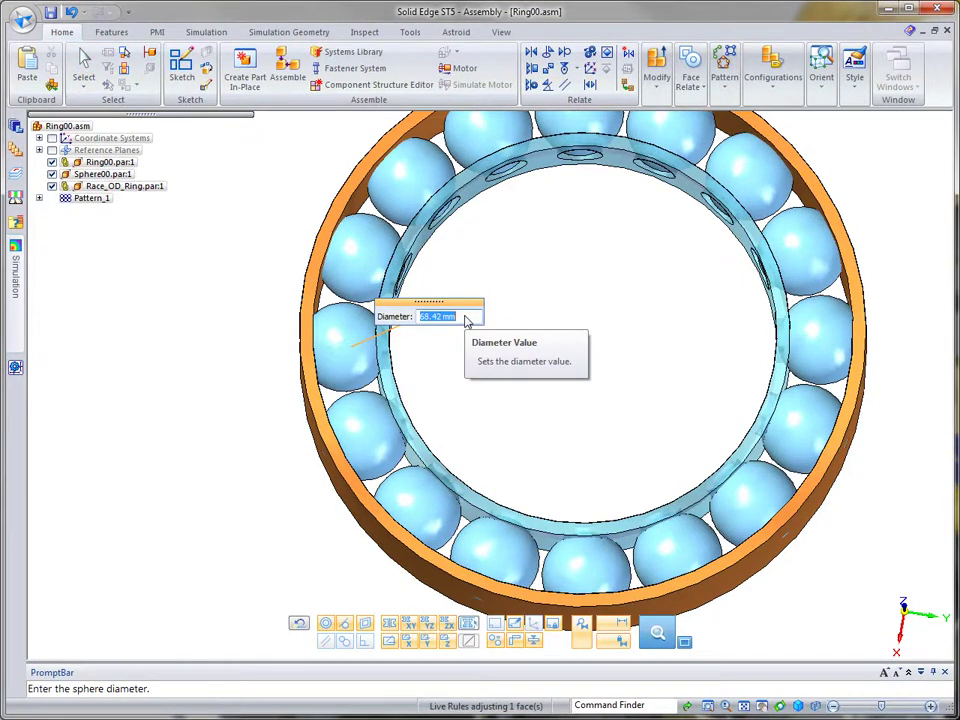
{"action": "scroll", "coordinate": [466, 320], "scroll_direction": "down", "scroll_amount": 2}
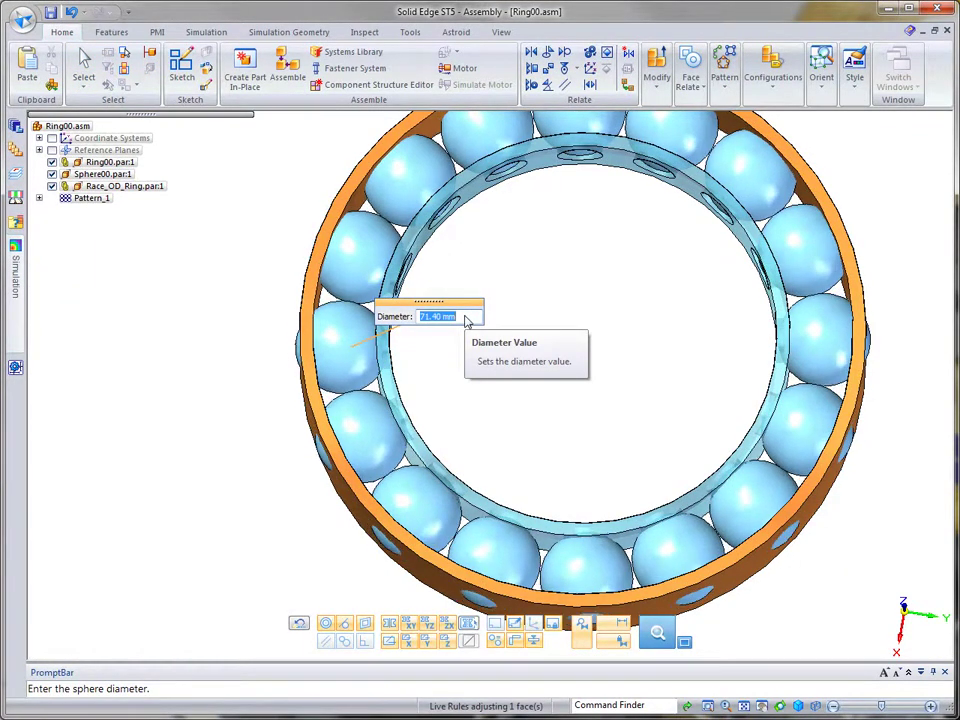
{"action": "type", "text": "4"}
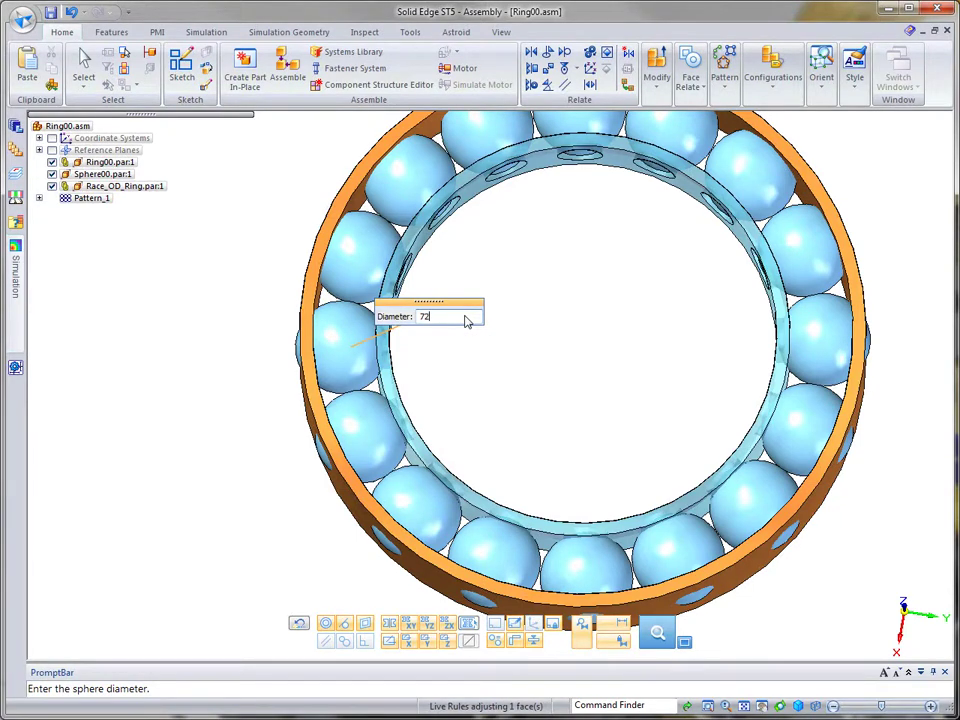
{"action": "key", "text": "Return"}
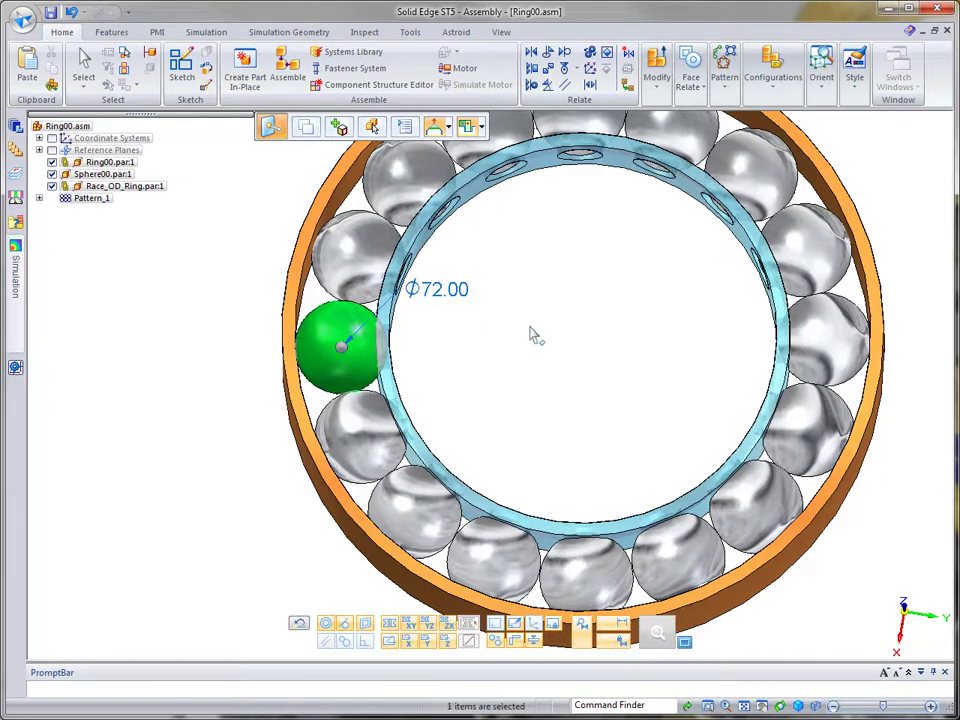
{"action": "key", "text": "Escape"}
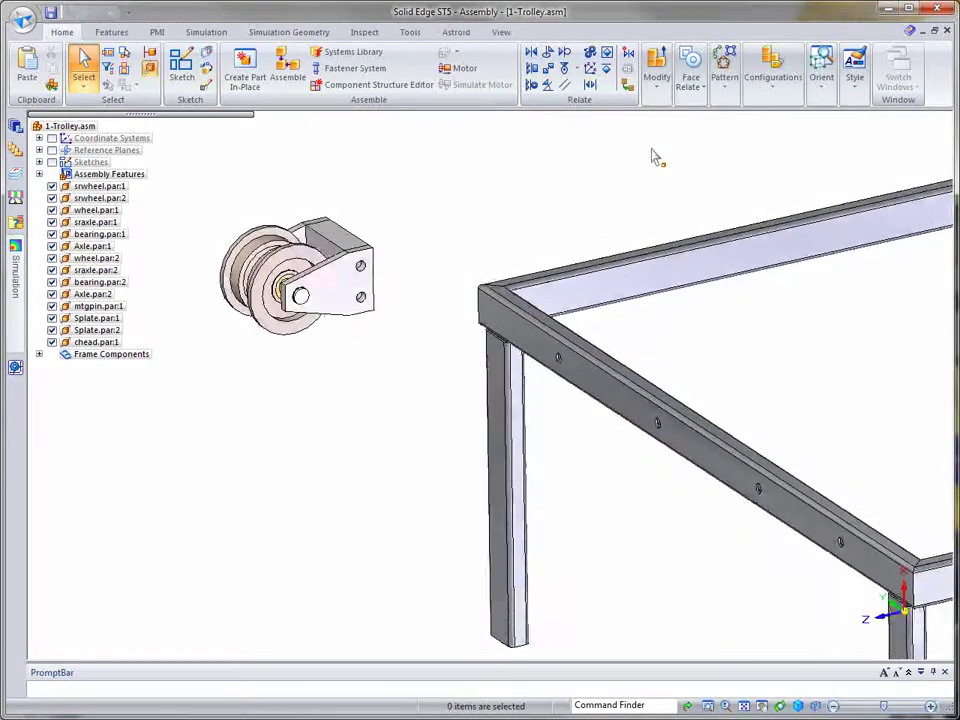
Move the trolley's head block, side plate, wheel and axle apart with Drag Component, reset their positions, and leave the command.
{"action": "left_click", "coordinate": [657, 77]}
{"action": "left_click", "coordinate": [680, 116]}
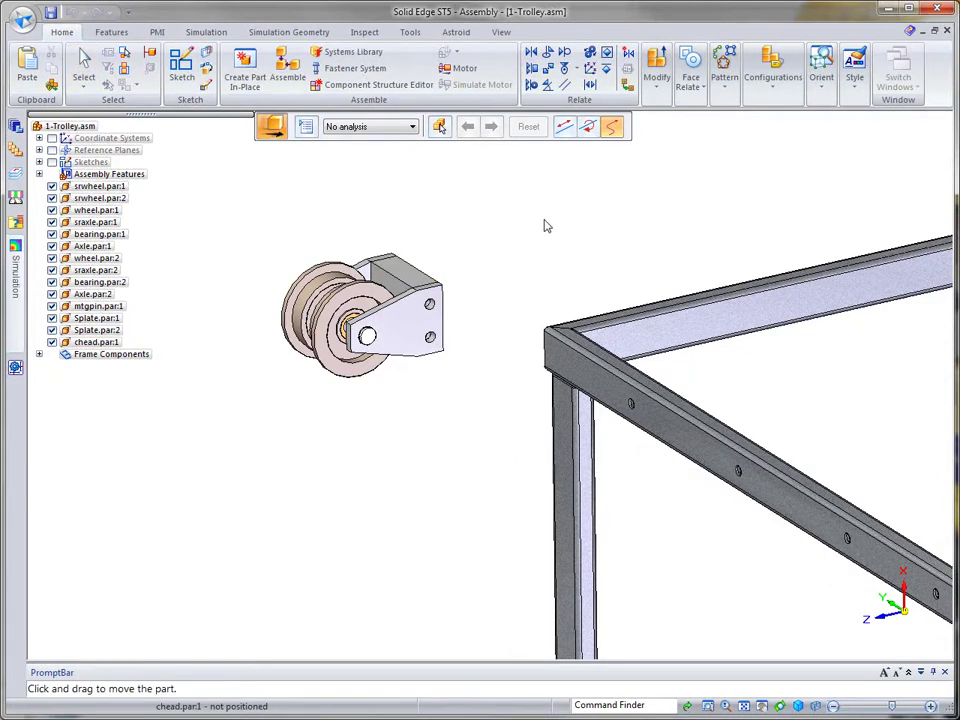
{"action": "left_click_drag", "start_coordinate": [480, 258], "coordinate": [560, 222]}
{"action": "left_click_drag", "start_coordinate": [420, 342], "coordinate": [448, 515]}
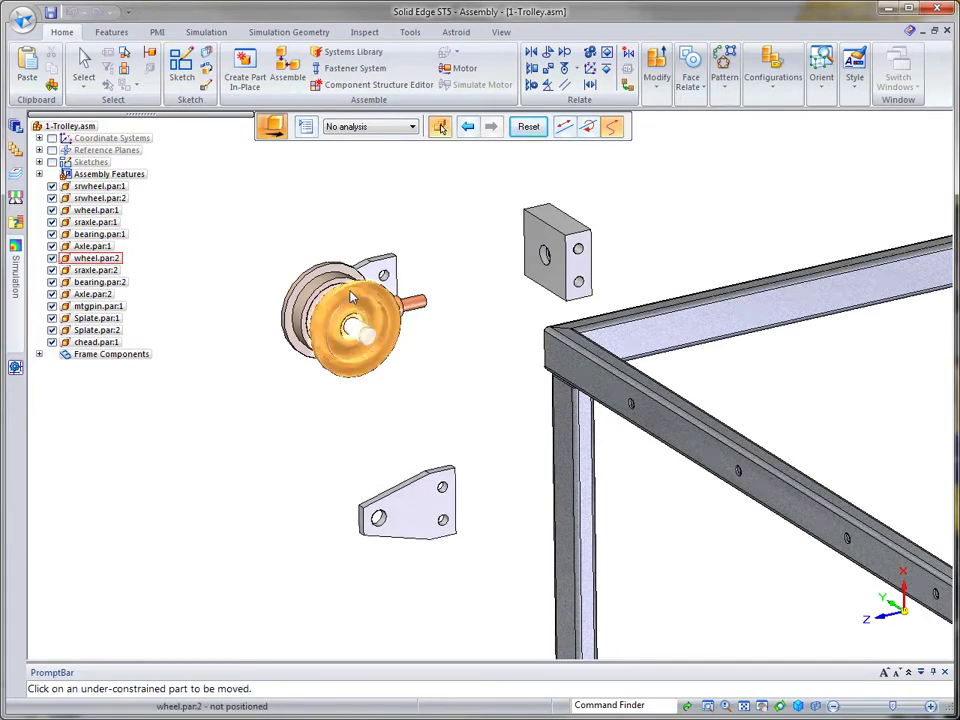
{"action": "left_click_drag", "start_coordinate": [345, 330], "coordinate": [270, 468]}
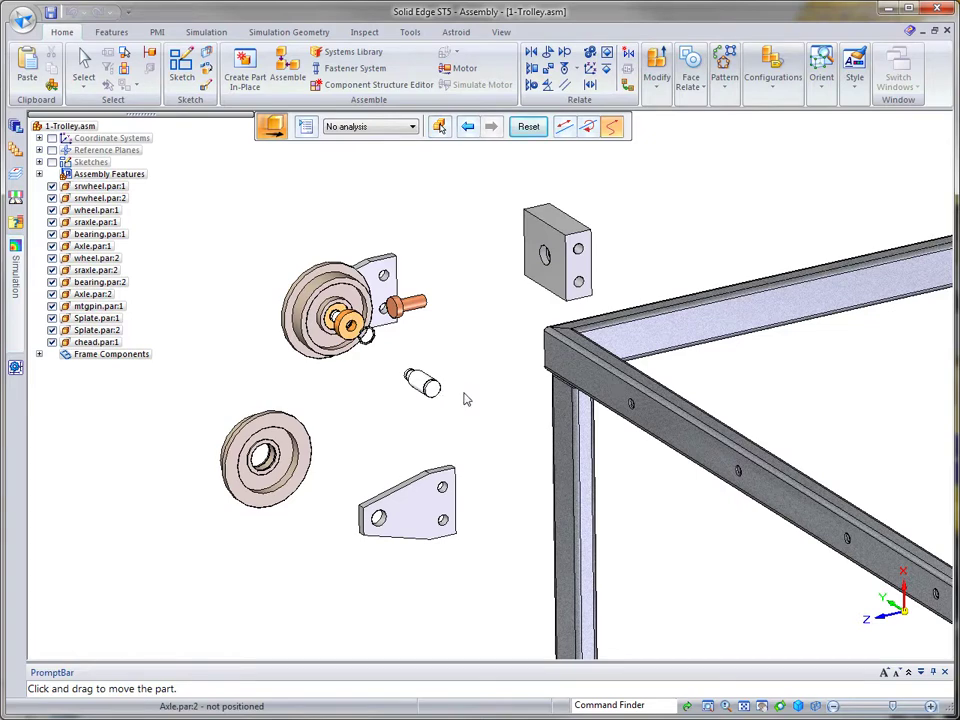
{"action": "left_click", "coordinate": [529, 125]}
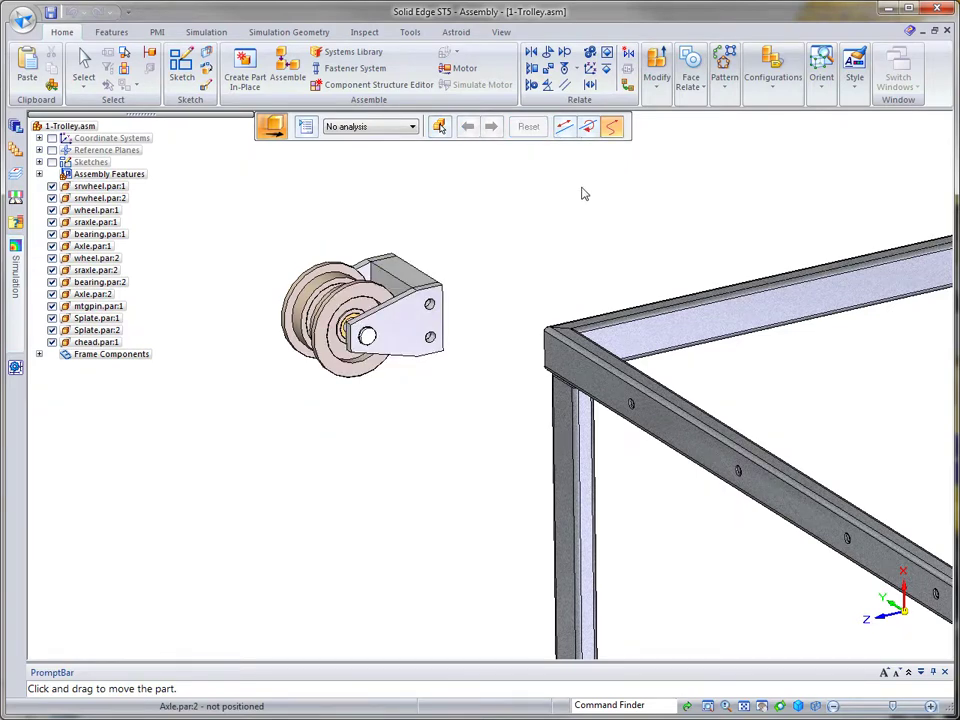
{"action": "left_click", "coordinate": [86, 60]}
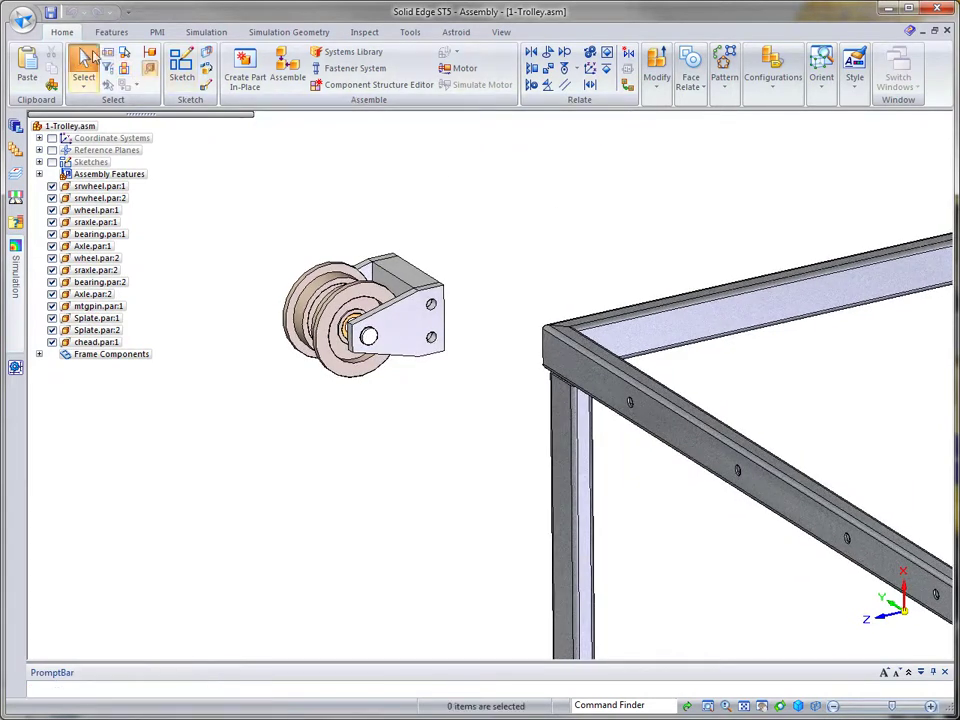
Create a Rigid Set relationship from all the trolley's parts, with shared relationships set to Suppress.
{"action": "left_click", "coordinate": [607, 55]}
{"action": "left_click_drag", "start_coordinate": [224, 206], "coordinate": [497, 409]}
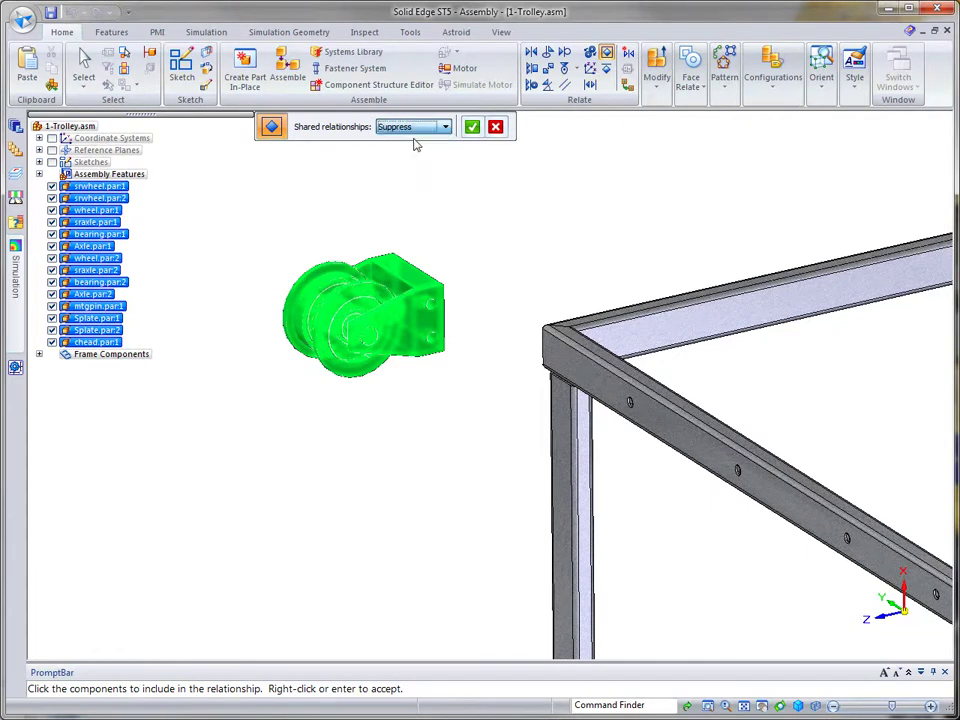
{"action": "left_click", "coordinate": [472, 127]}
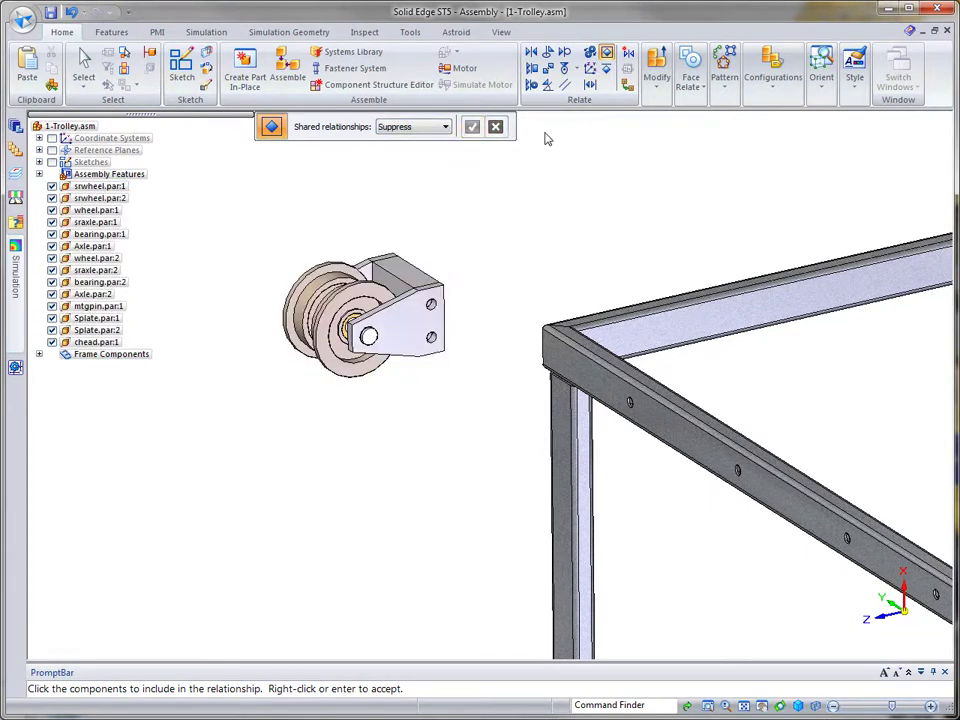
Move the whole trolley down toward the frame with Drag Component, and leave the command.
{"action": "left_click", "coordinate": [657, 86]}
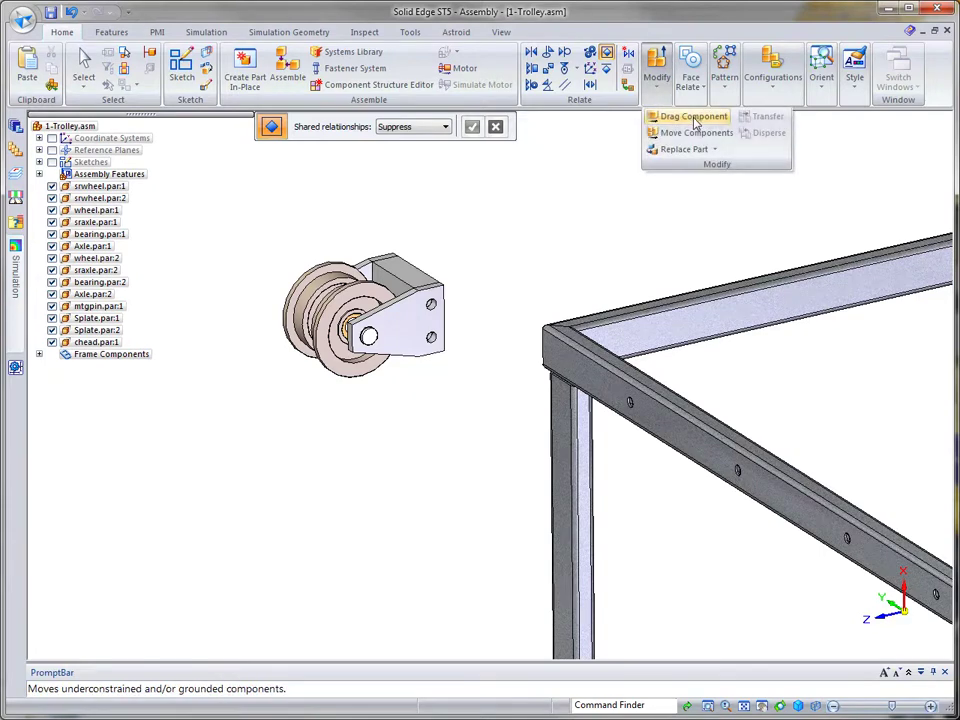
{"action": "left_click", "coordinate": [688, 118]}
{"action": "left_click", "coordinate": [421, 316]}
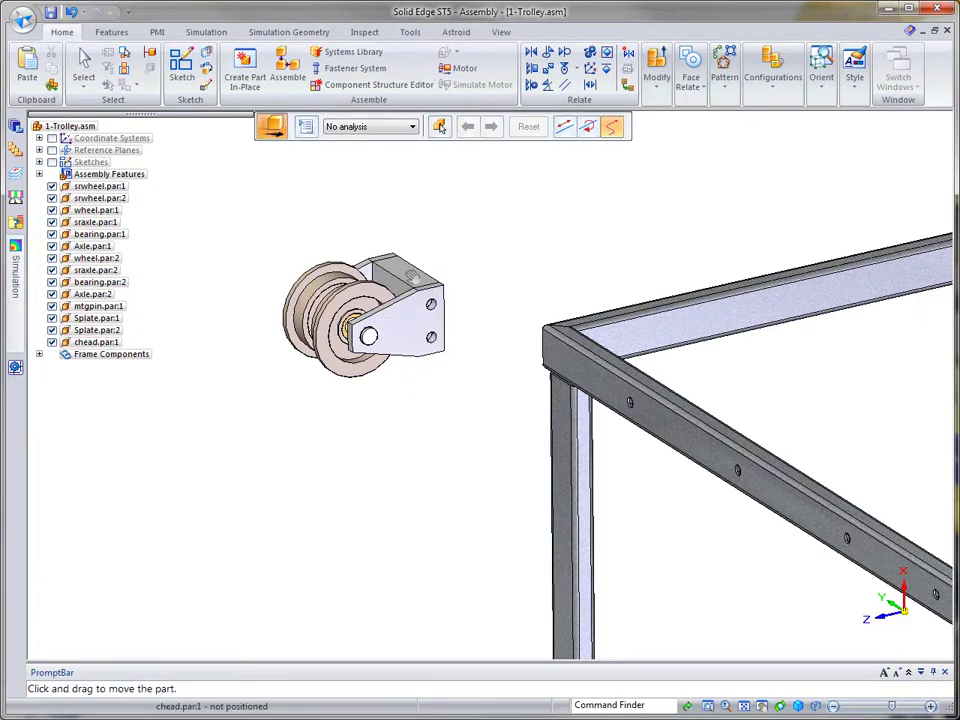
{"action": "left_click_drag", "start_coordinate": [421, 316], "coordinate": [475, 431]}
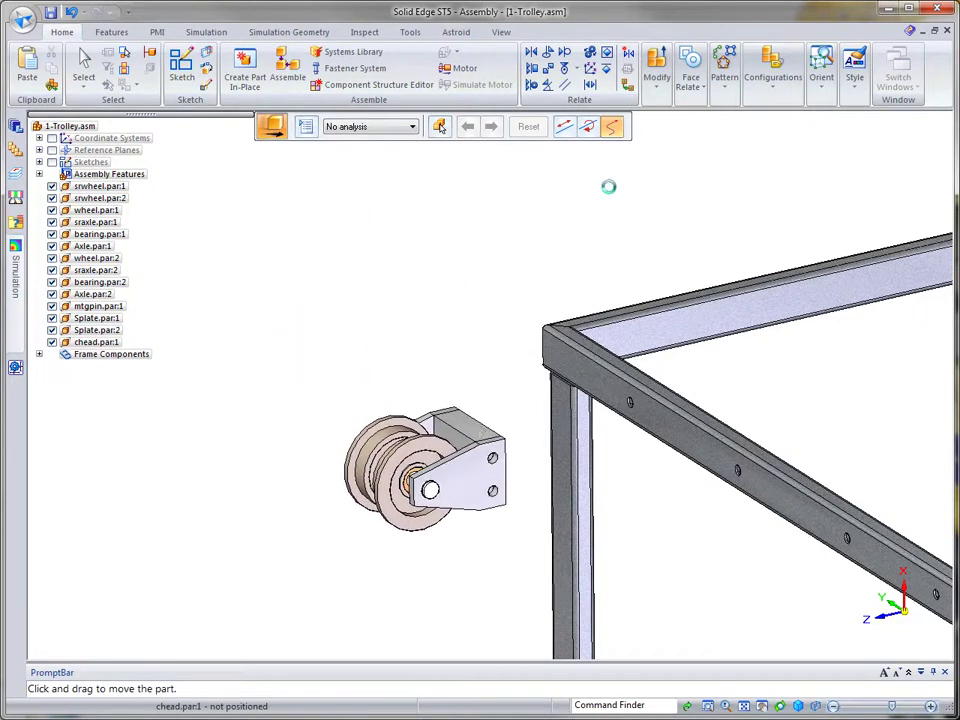
{"action": "left_click", "coordinate": [84, 64]}
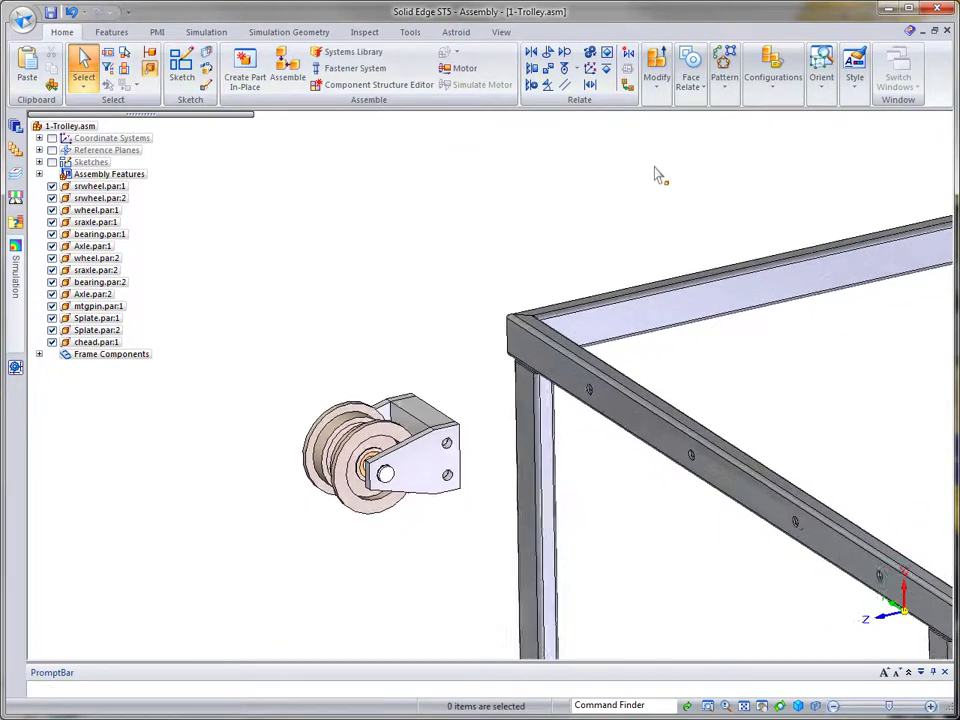
Mate the end face of the trolley's head block to the outer face of the frame rail with holes, using a 0.000 in offset.
{"action": "left_click", "coordinate": [532, 53]}
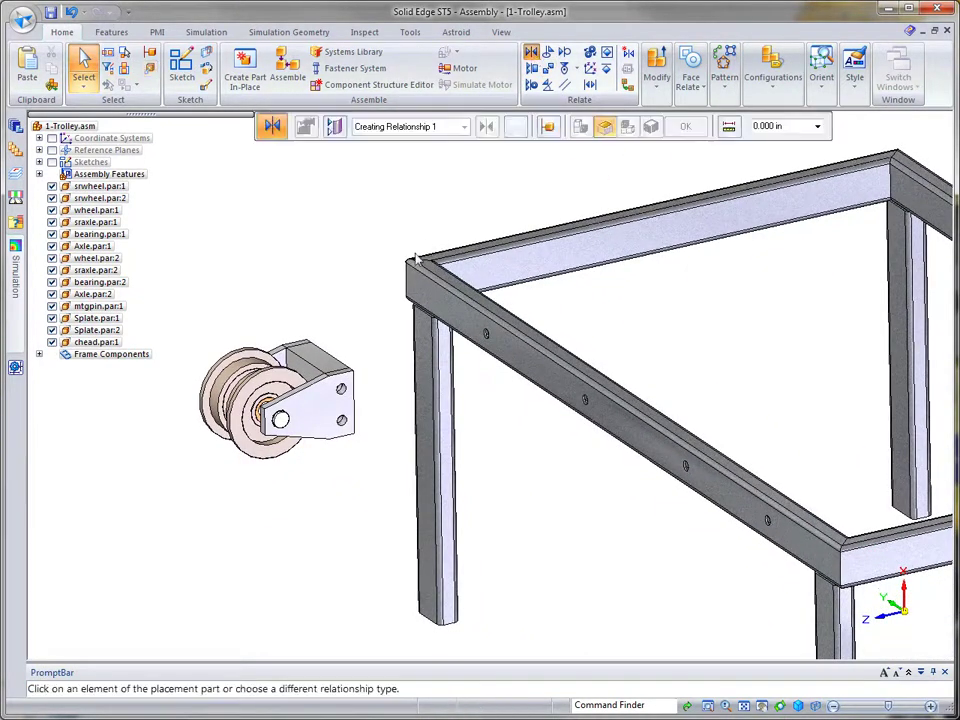
{"action": "right_click", "coordinate": [336, 364]}
{"action": "left_click", "coordinate": [397, 384]}
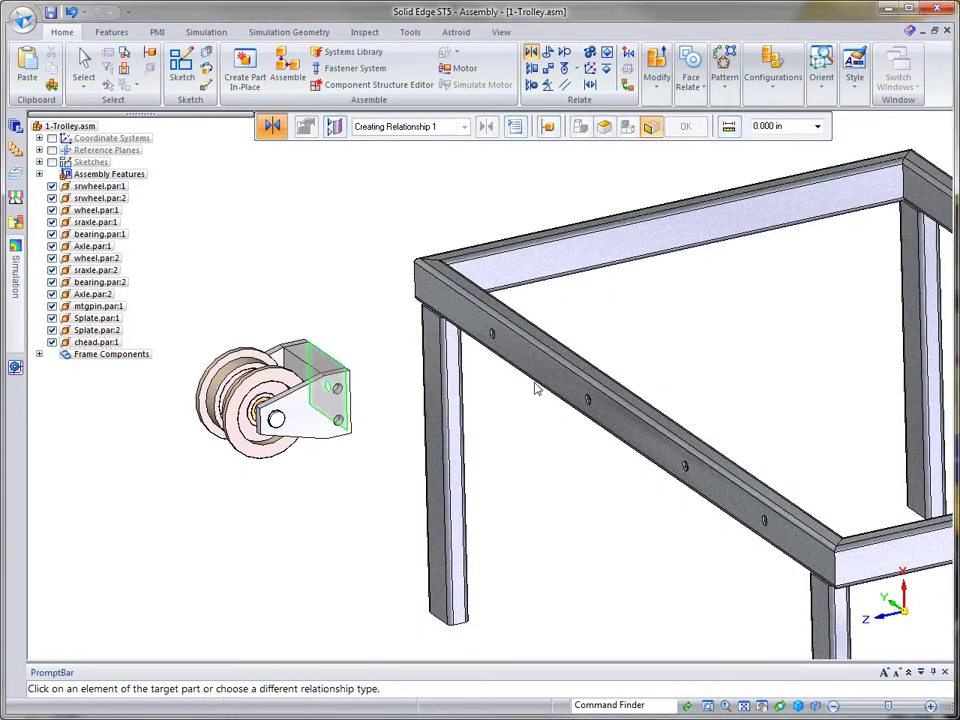
{"action": "left_click", "coordinate": [542, 371]}
{"action": "key", "text": "Escape"}
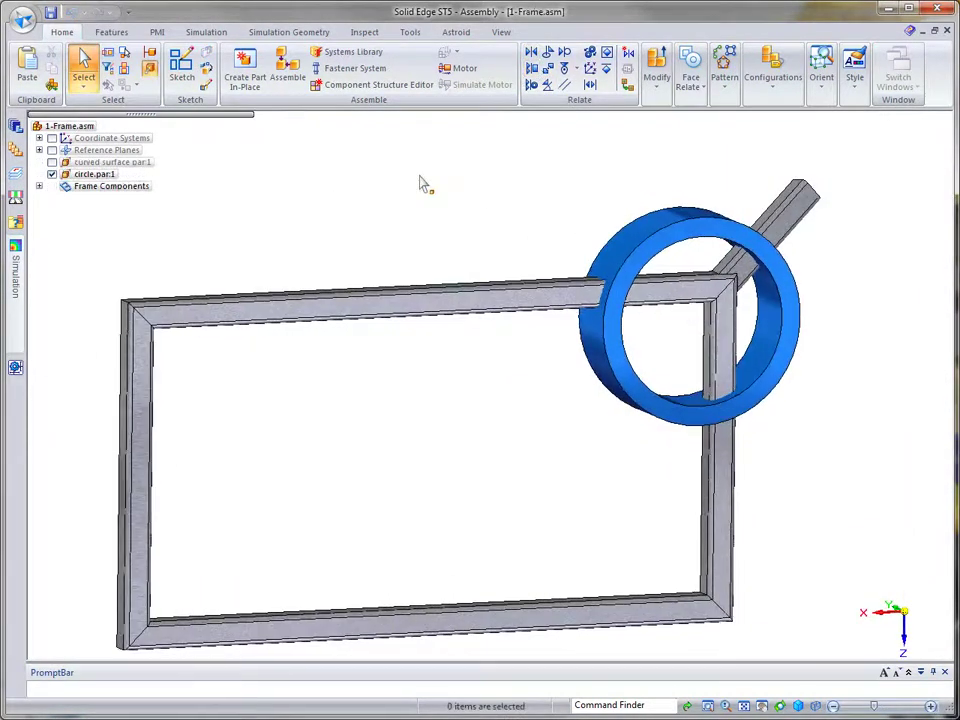
In 1-Frame.asm, edit the end conditions of SquareTubing par:1 and par:2 at their shared corner, trimming both to the blue ring's outer cylindrical face.
{"action": "left_click", "coordinate": [52, 198]}
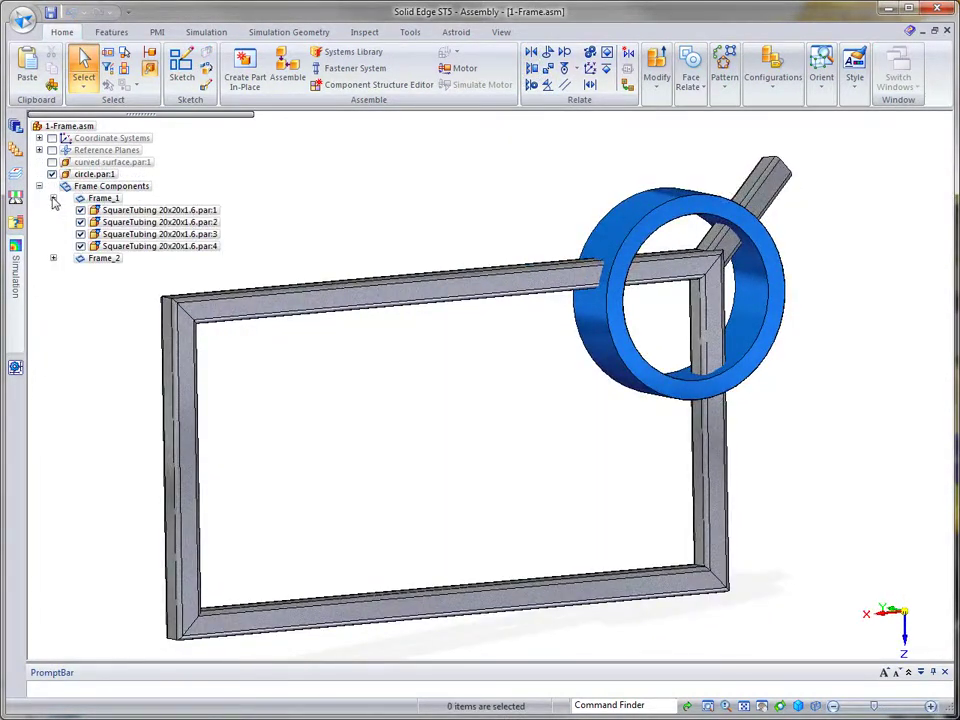
{"action": "left_click", "coordinate": [130, 211]}
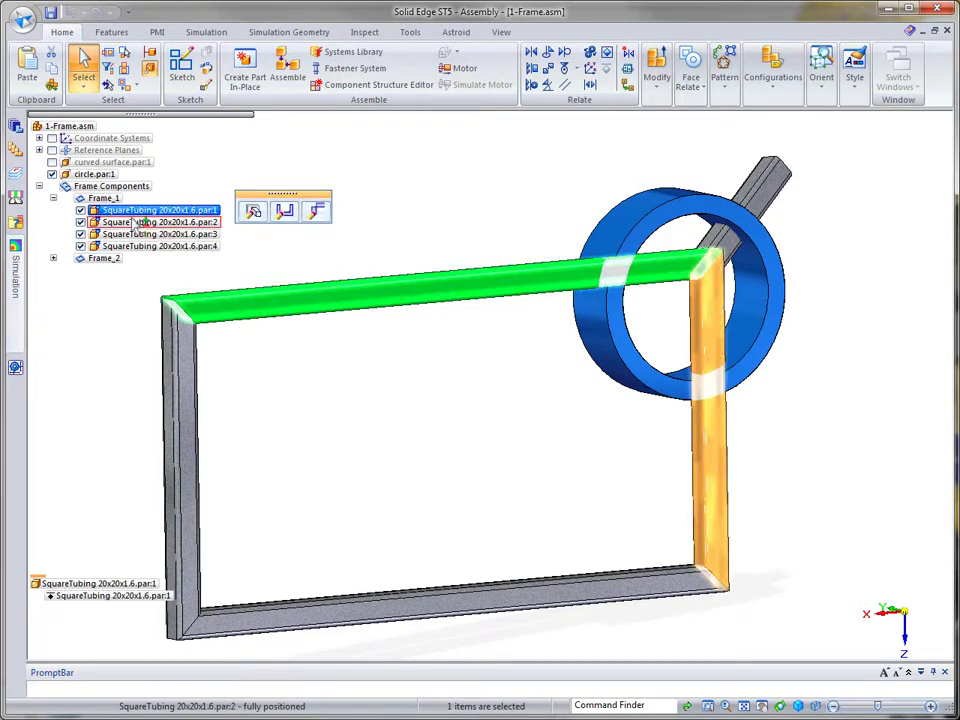
{"action": "left_click", "coordinate": [133, 221]}
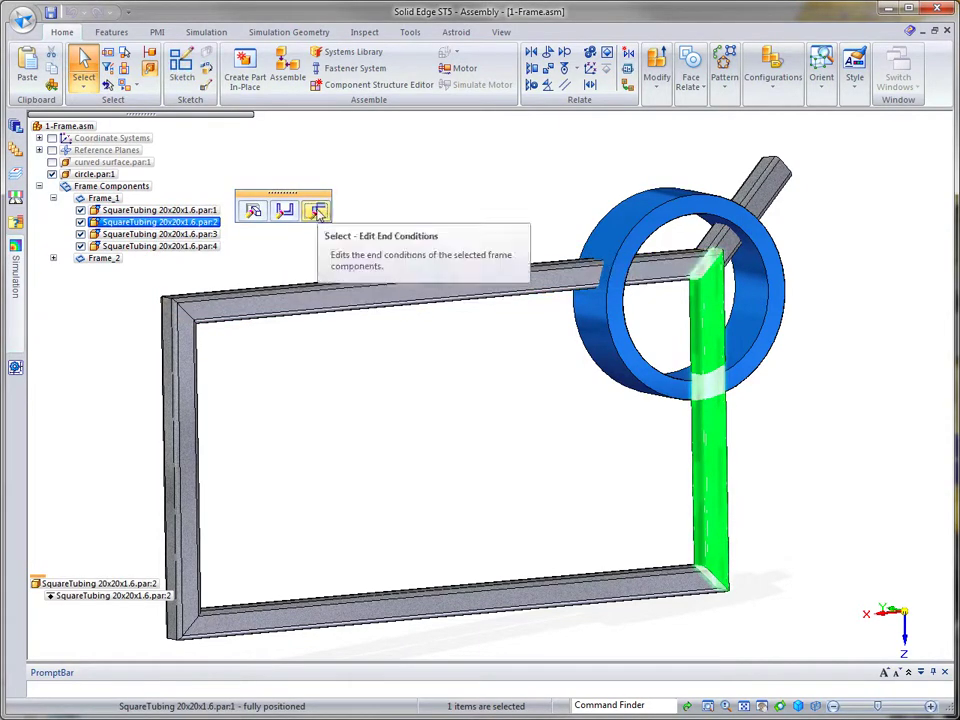
{"action": "left_click", "coordinate": [316, 210]}
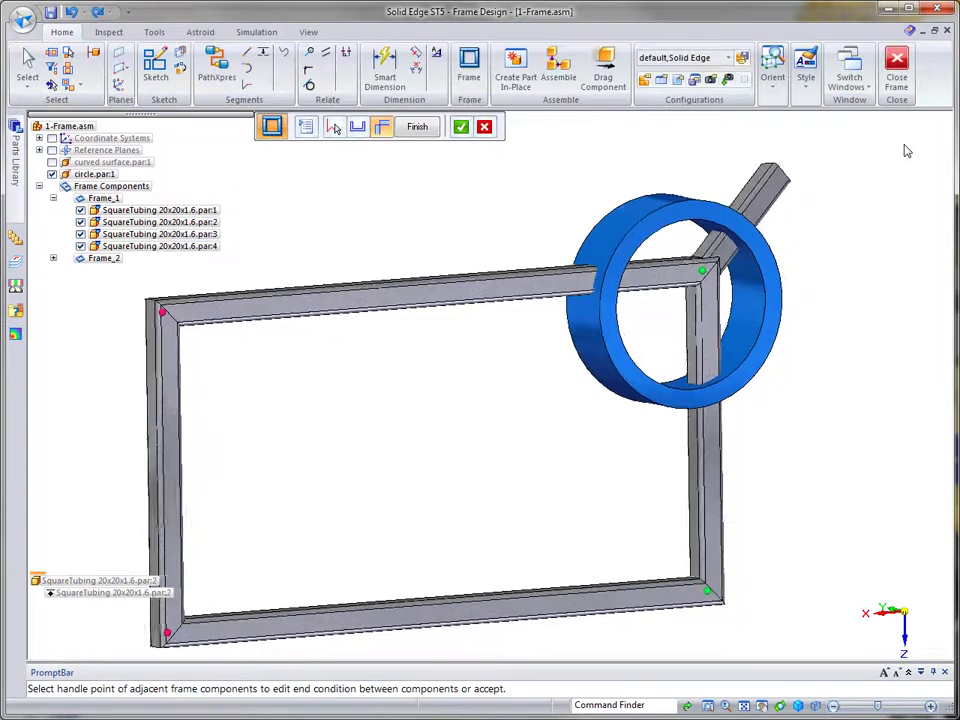
{"action": "left_click", "coordinate": [483, 129]}
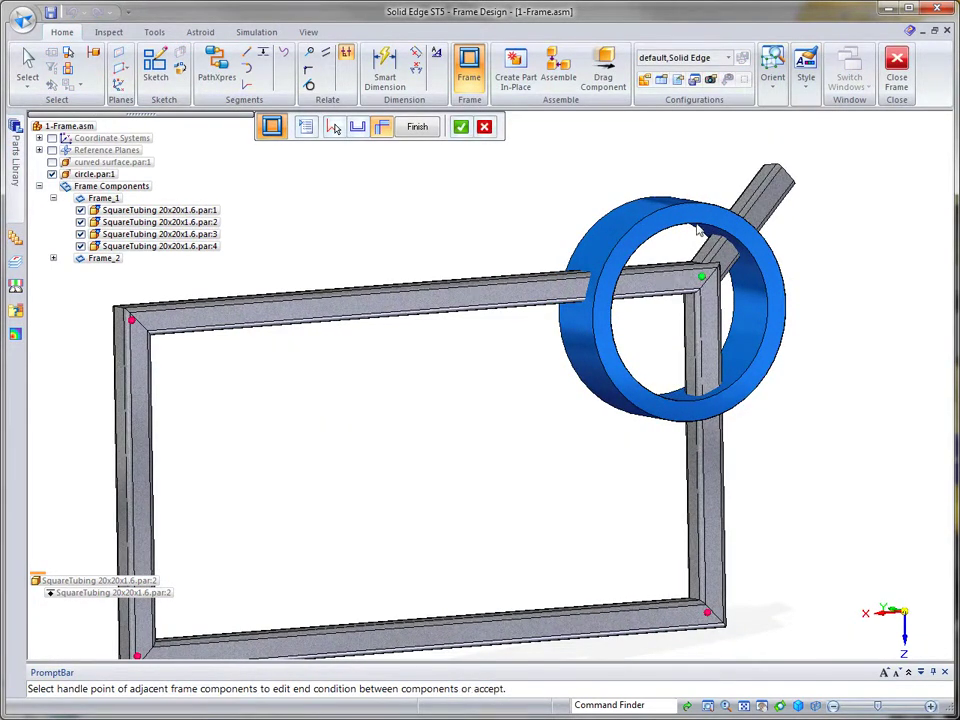
{"action": "left_click", "coordinate": [460, 127]}
{"action": "left_click", "coordinate": [531, 127]}
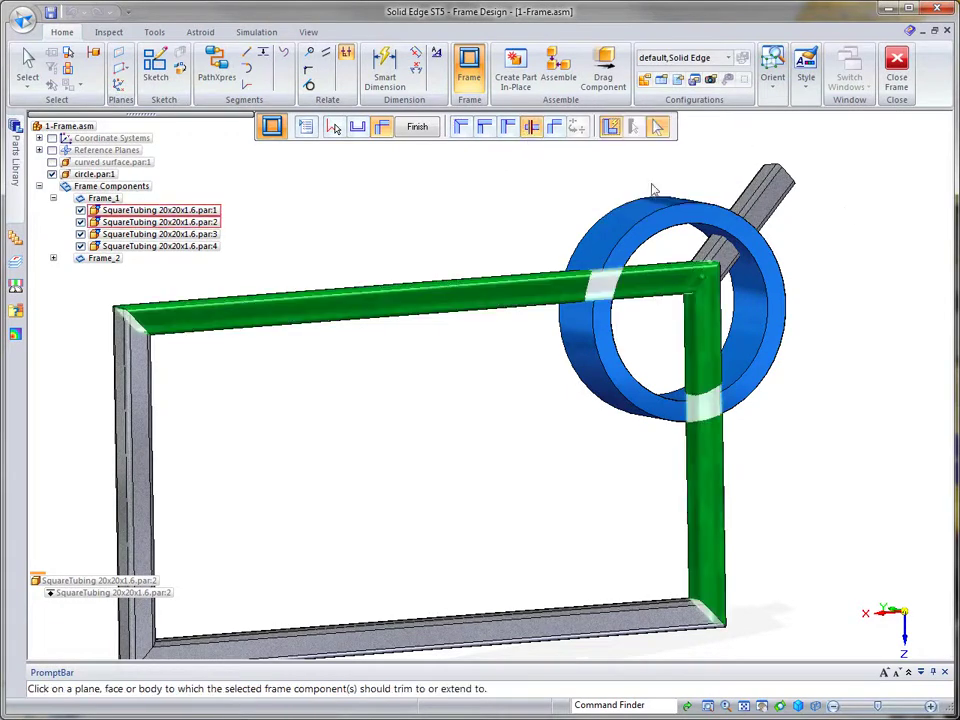
{"action": "left_click", "coordinate": [601, 245]}
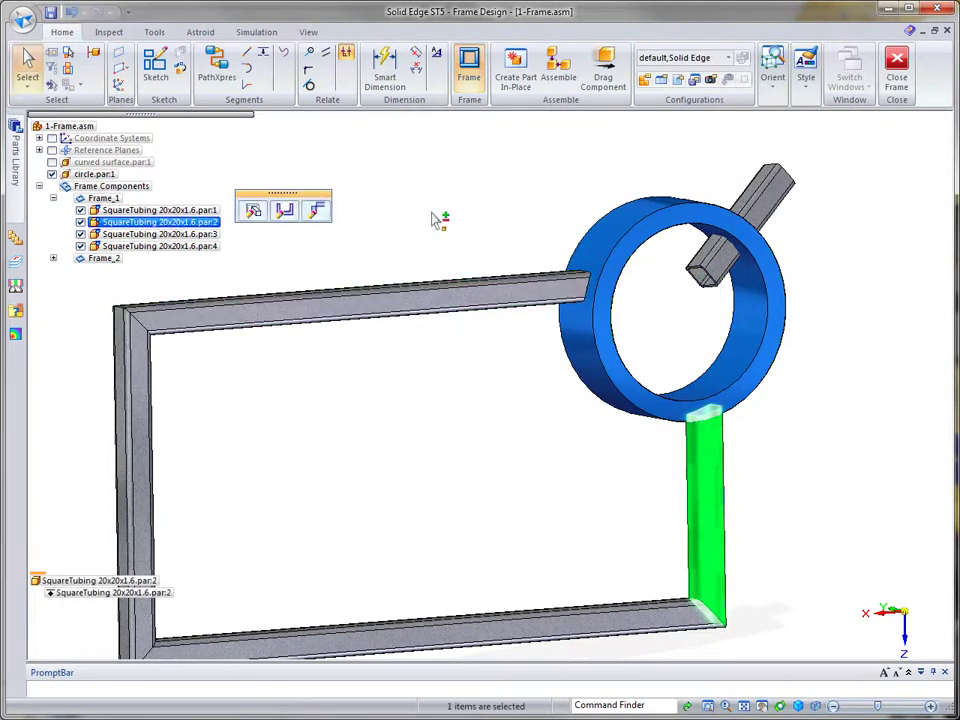
Add the angled tube passing through the ring to the selection and collapse the Frame_1 group.
{"action": "left_click", "coordinate": [784, 201], "text": "ctrl"}
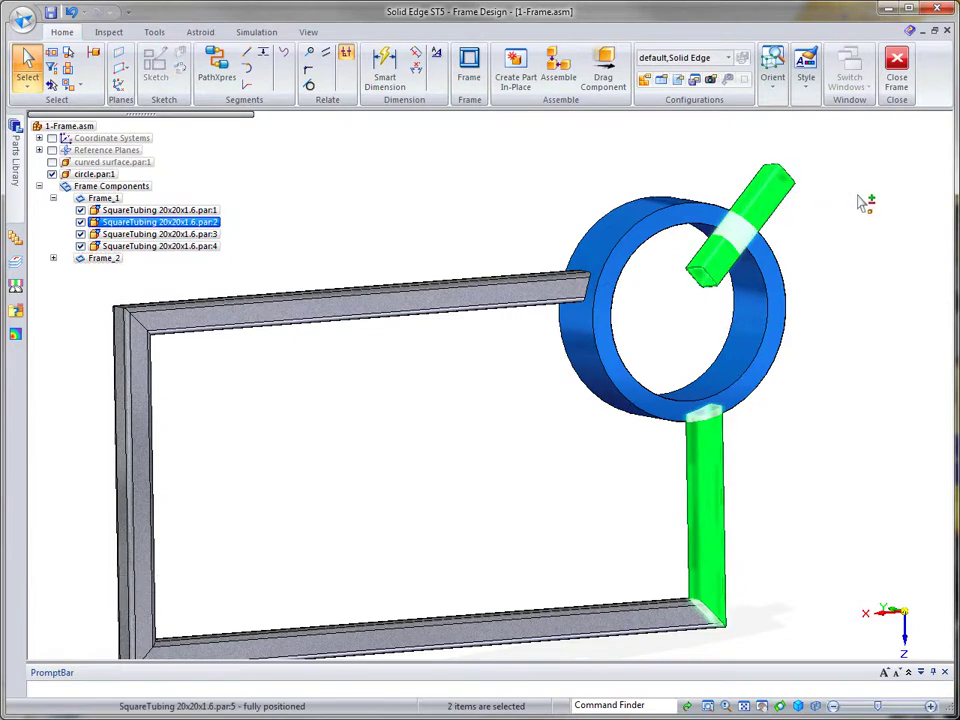
{"action": "left_click", "coordinate": [53, 198]}
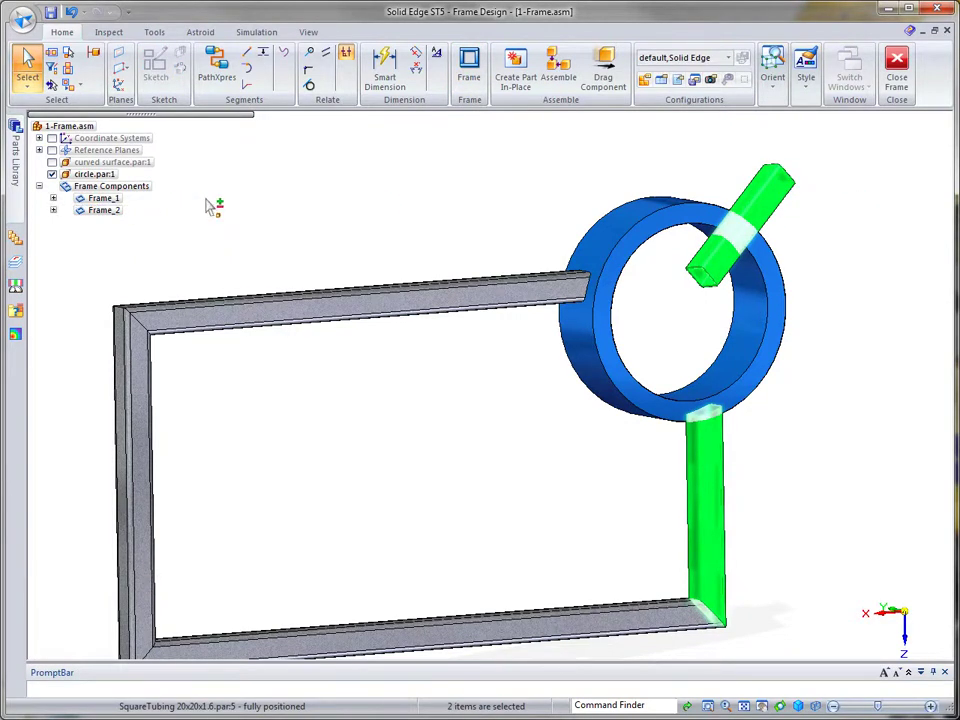